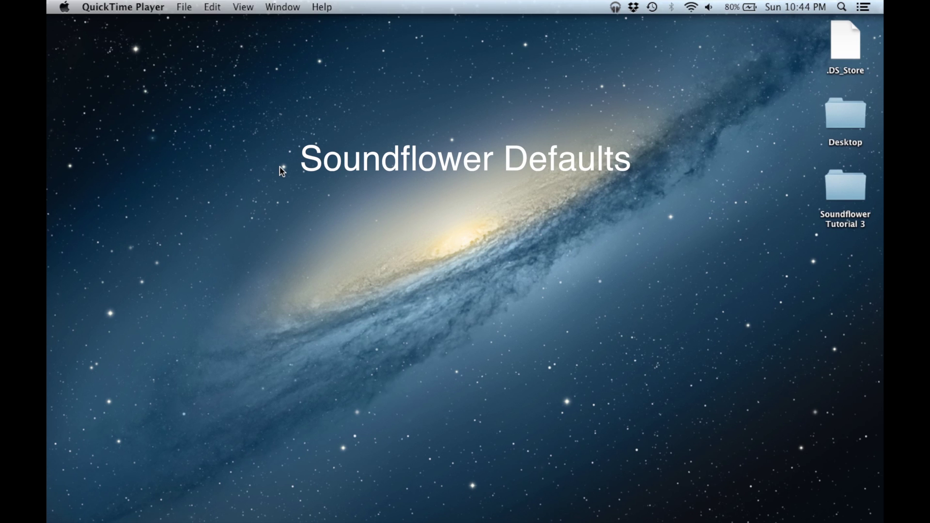
Step: Bring Audio MIDI Setup to the front and use its Window menu to reach the Audio Devices window
mouse_move(446, 506)
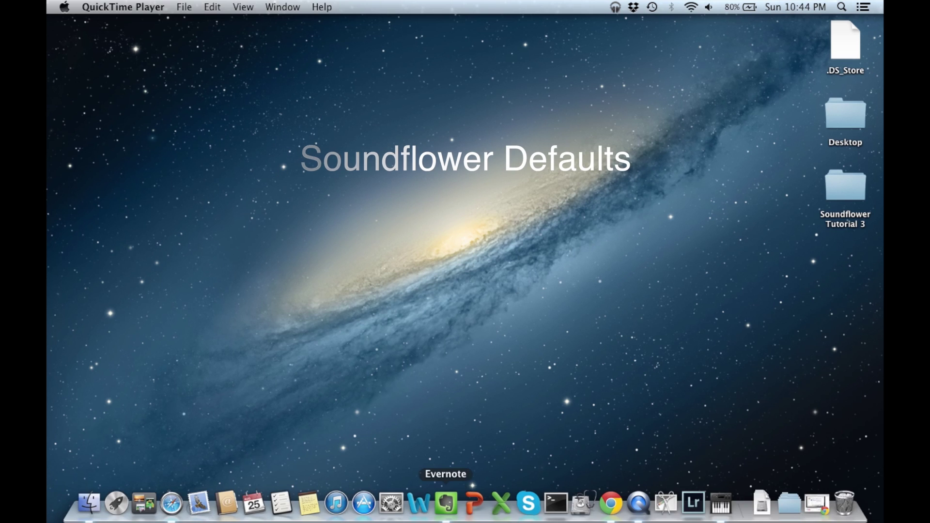
click(732, 516)
right_click(717, 501)
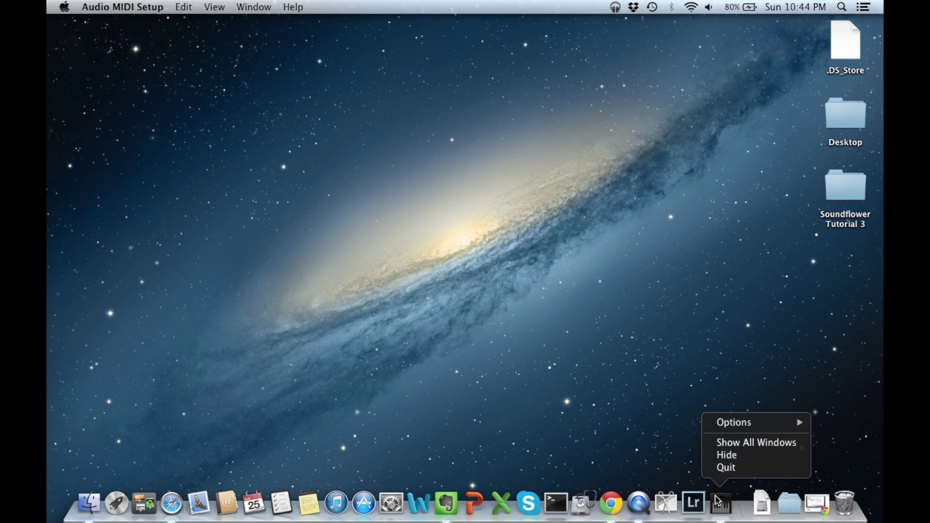
click(214, 7)
click(213, 6)
click(253, 7)
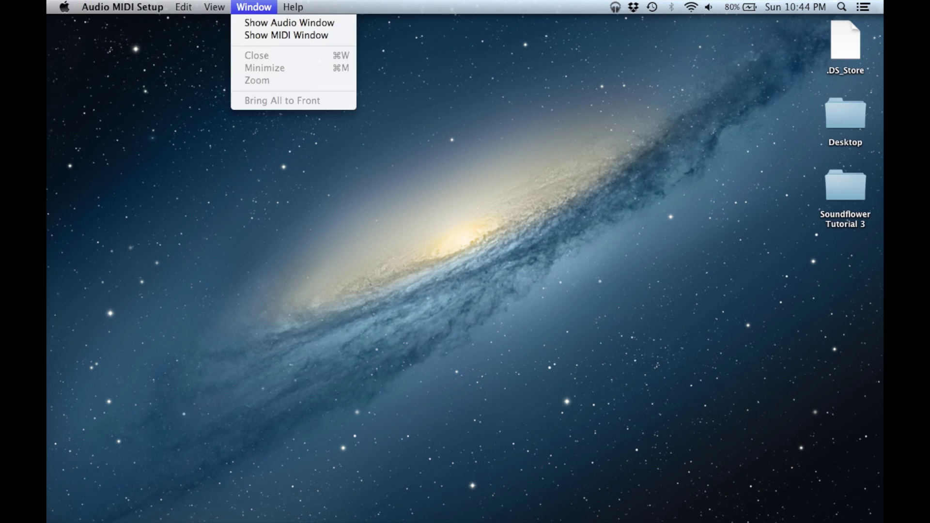
click(286, 36)
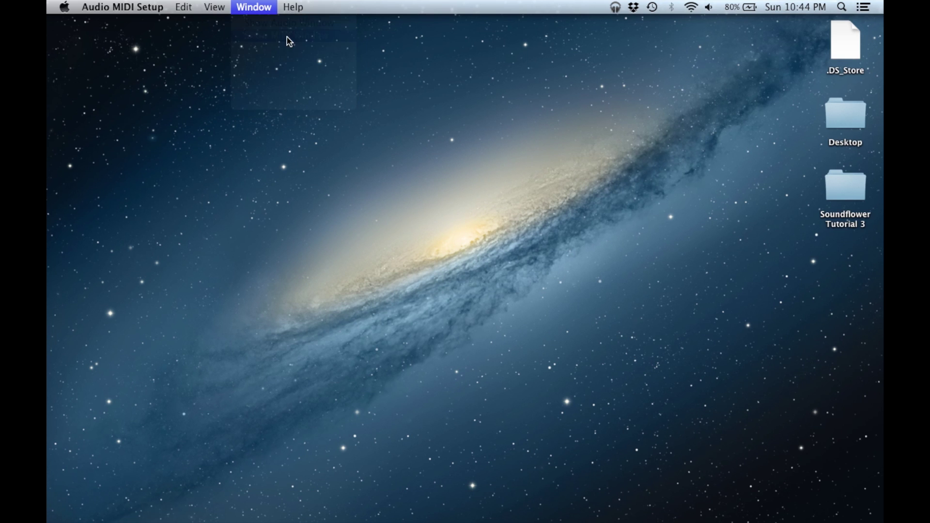
click(249, 143)
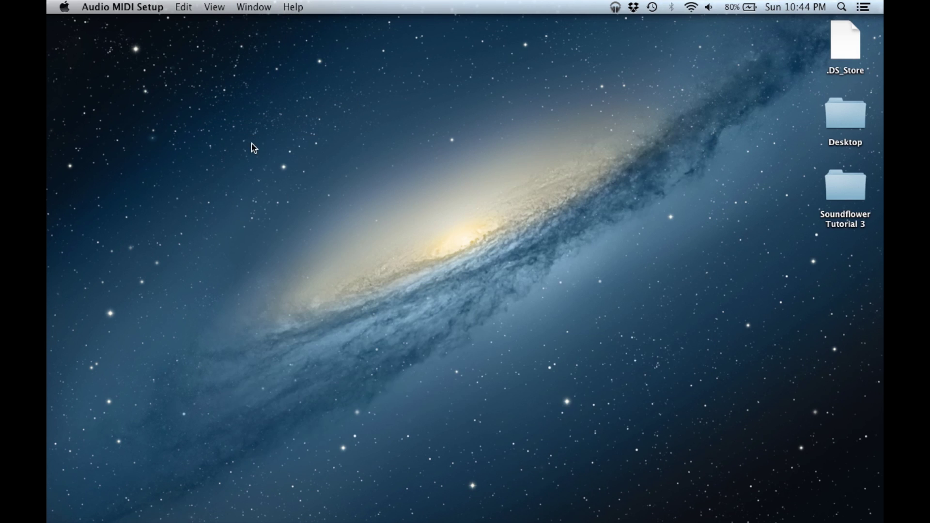
click(253, 7)
Step: Centre the Audio Devices window on screen and view the Built-in Output and Microphone settings
click(260, 23)
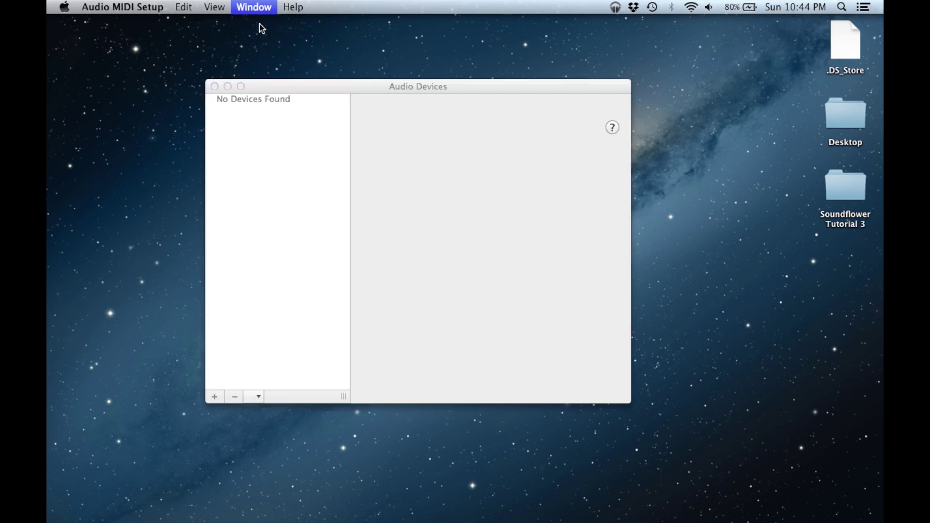
drag(394, 90, 489, 155)
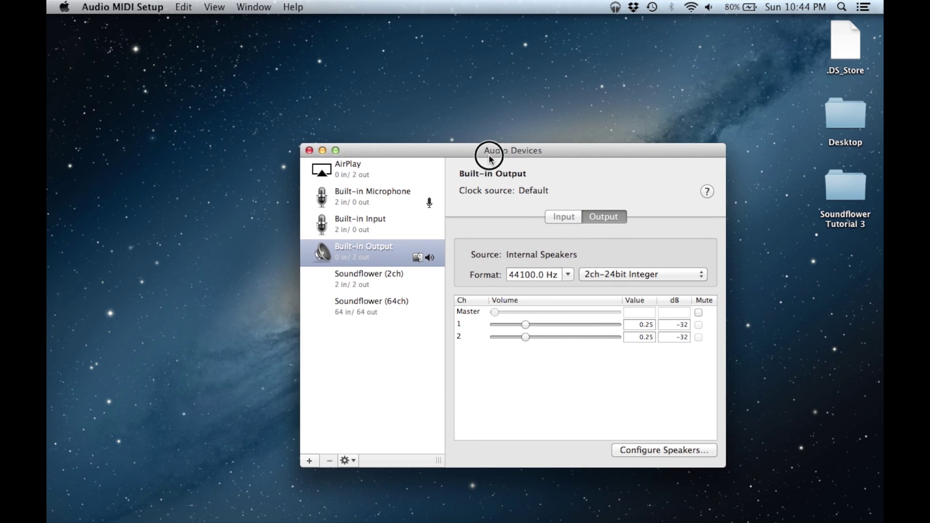
click(400, 247)
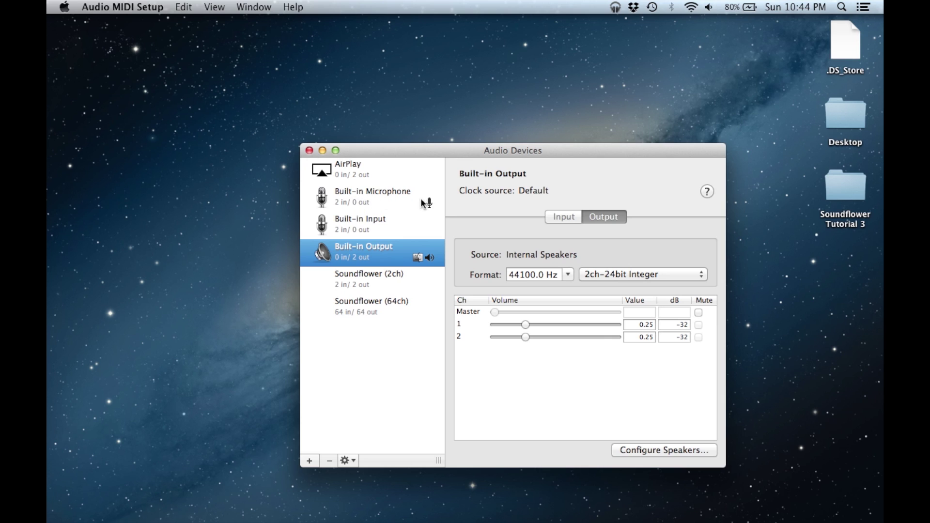
click(388, 195)
Step: Check the right-click options for Built-in Microphone and Built-in Output, then view Soundflower (64ch)
right_click(388, 195)
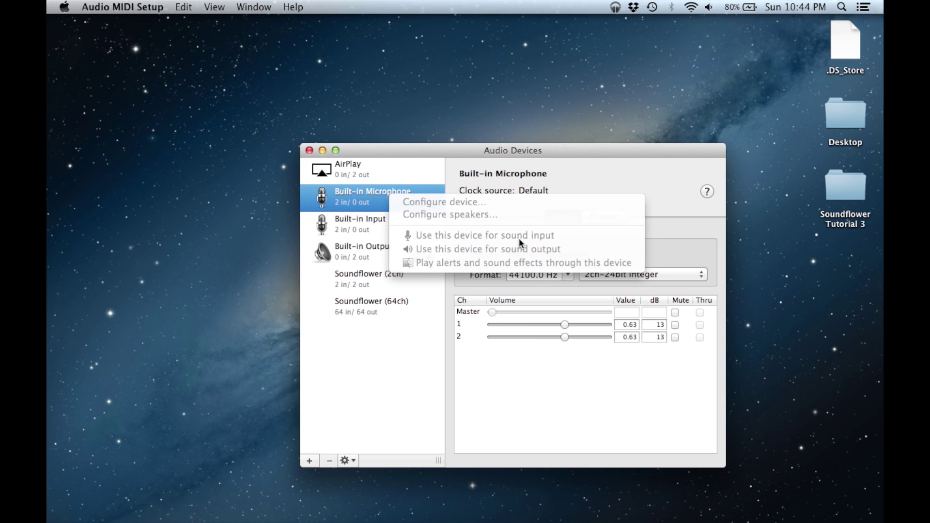
click(364, 252)
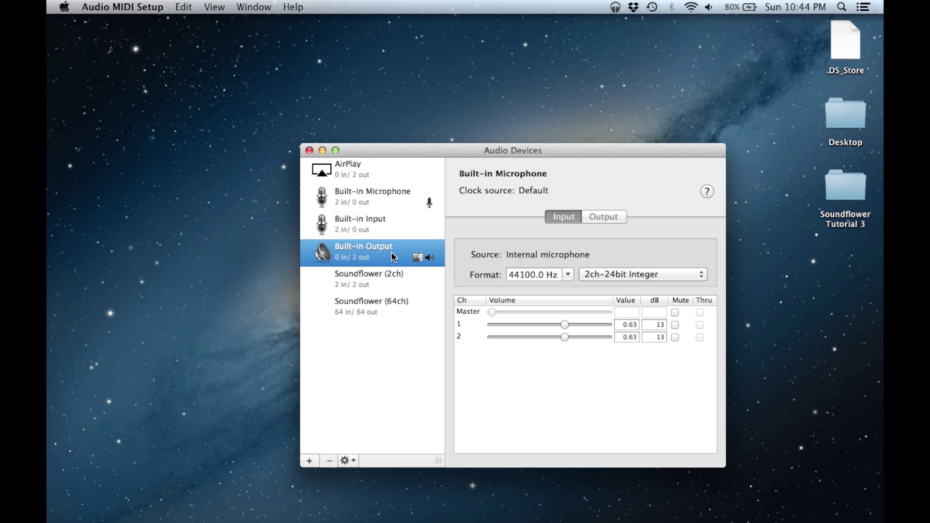
right_click(419, 262)
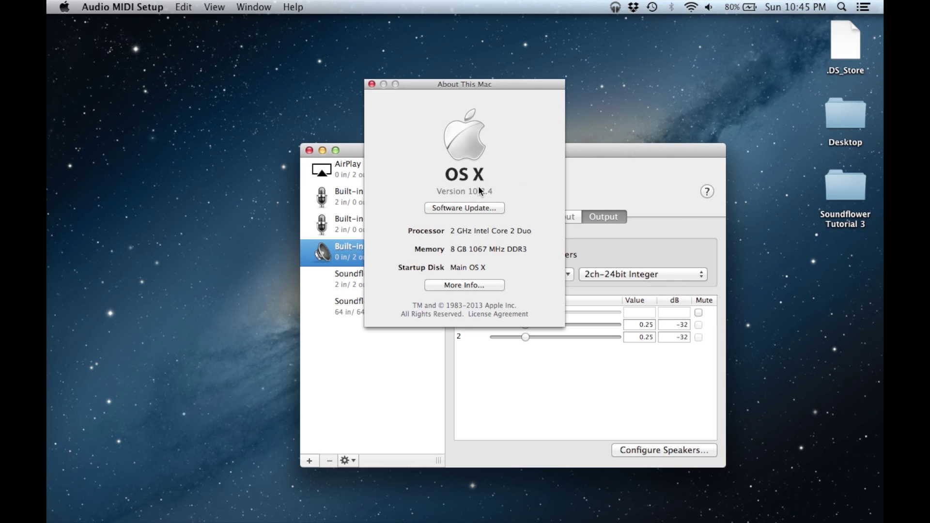
click(372, 85)
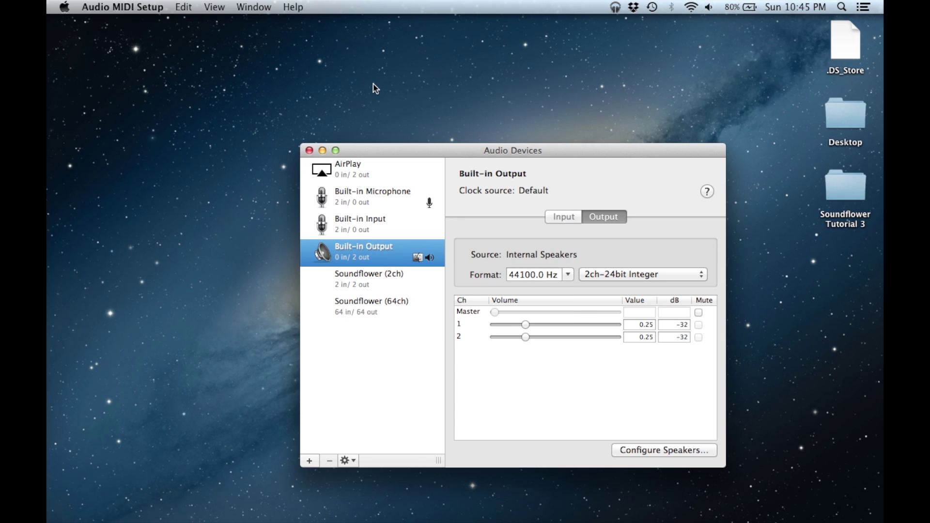
click(347, 303)
Step: Set the SteelSeries Diablo III Headset as both the sound input and sound output device
click(360, 289)
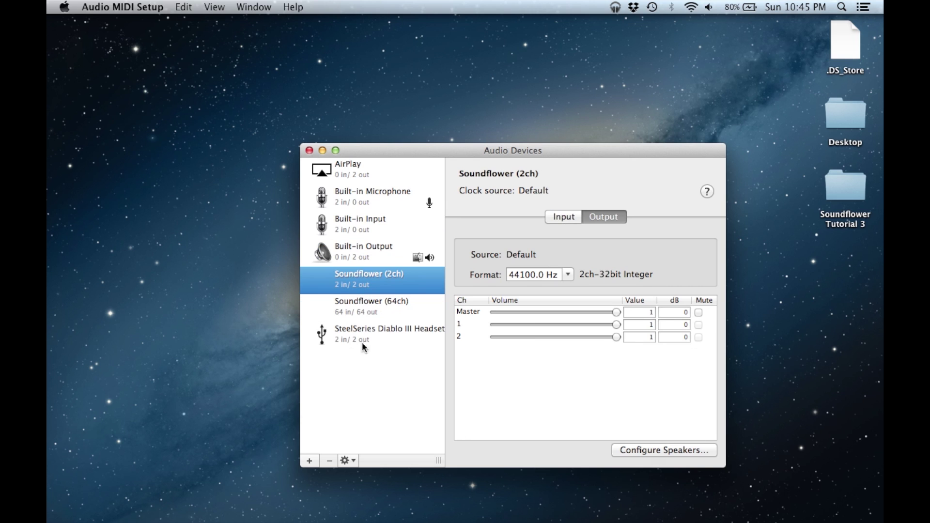
click(333, 338)
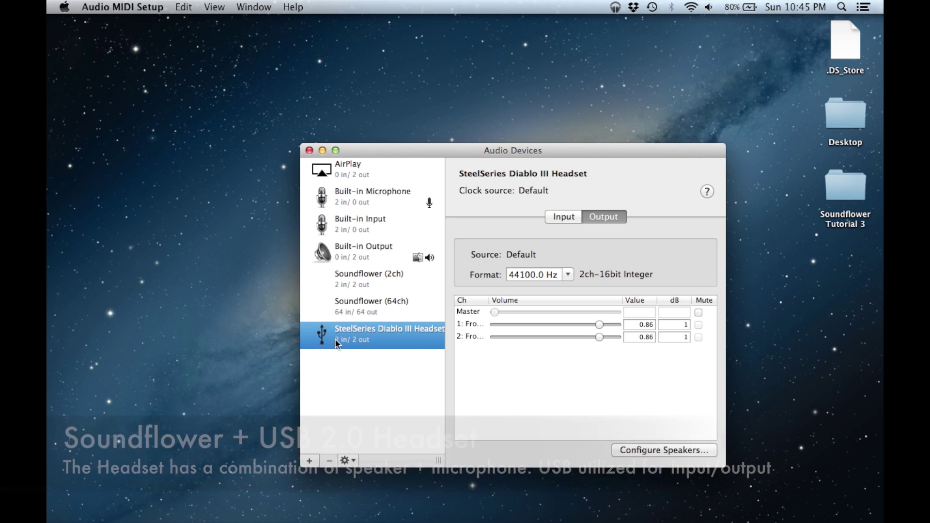
right_click(350, 343)
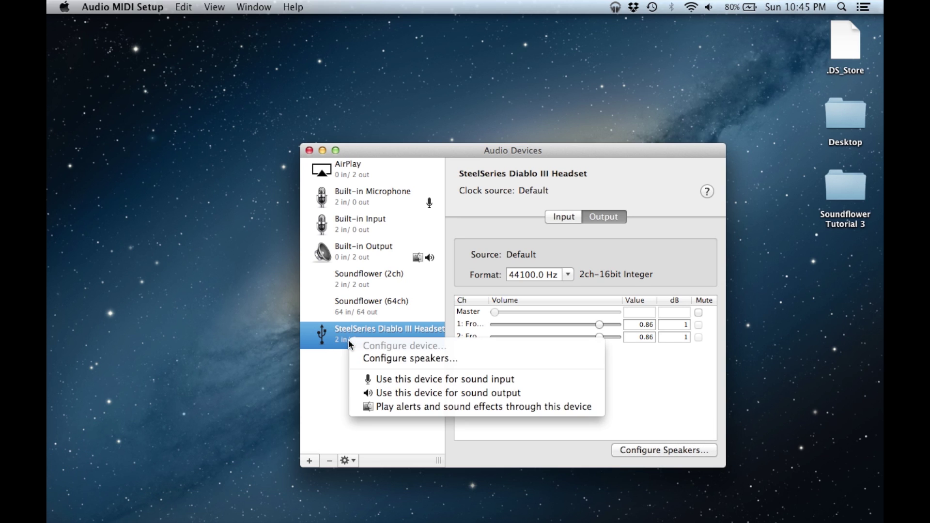
click(390, 379)
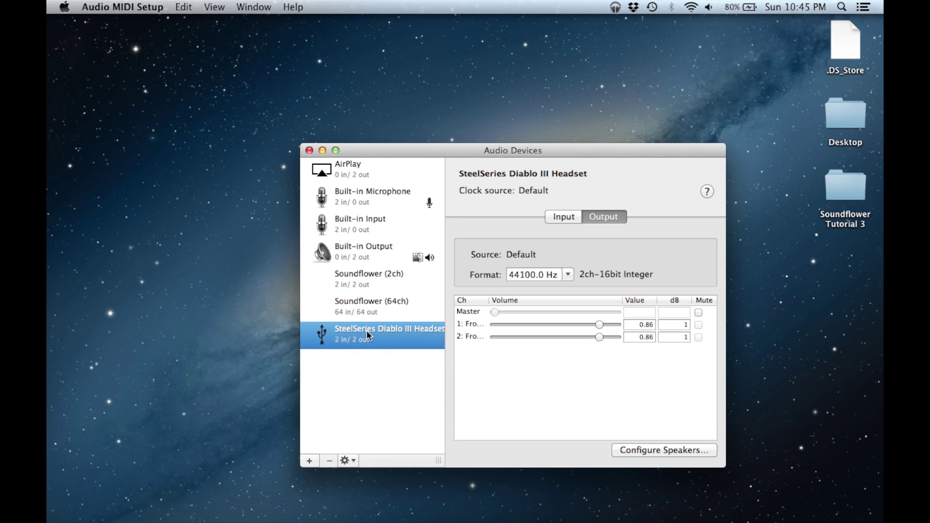
right_click(364, 325)
click(404, 381)
click(309, 461)
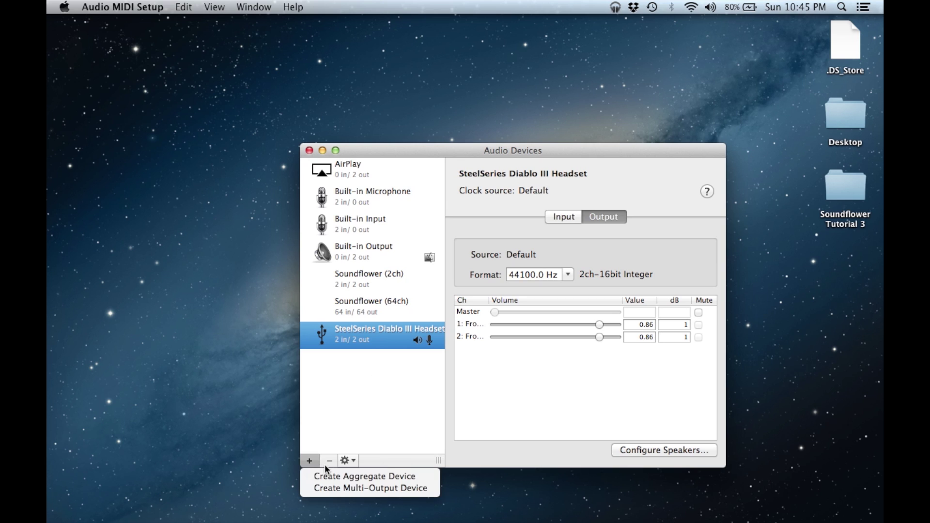
Step: Create a new Multi-Output Device and expand its member list
click(347, 488)
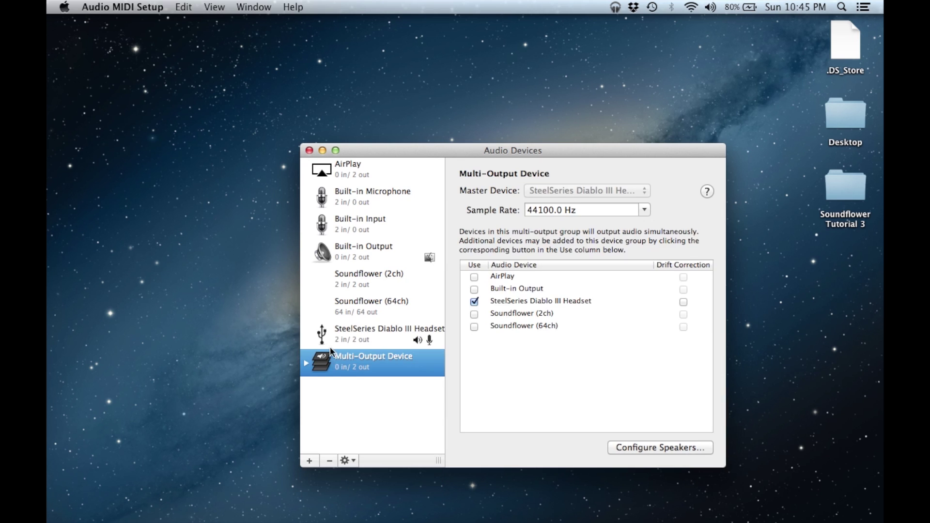
click(307, 363)
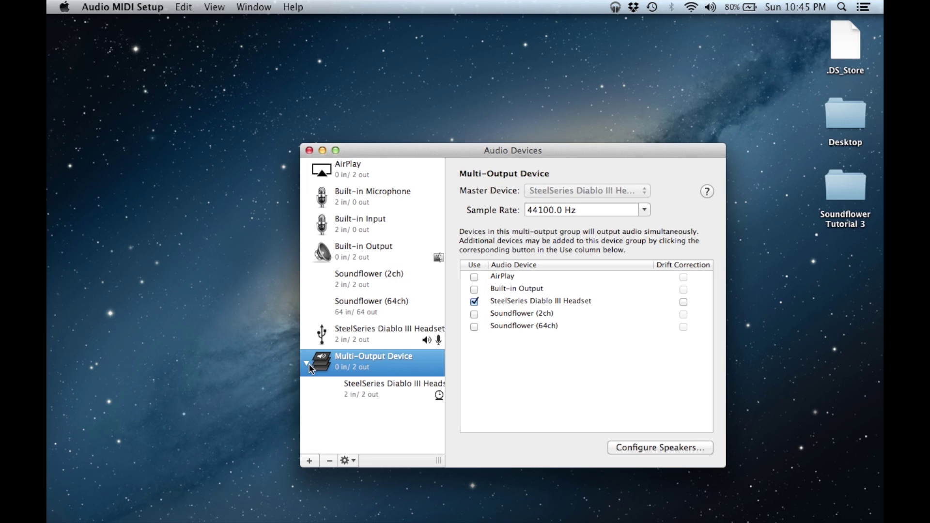
click(307, 363)
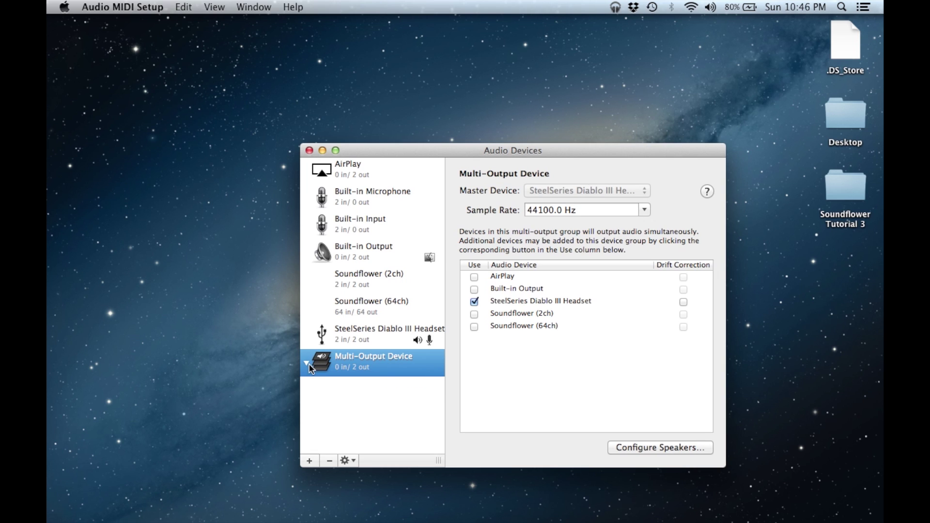
click(307, 363)
Step: Add the SteelSeries headset and Soundflower (2ch) as members, then return to the YouTube tutorial
click(521, 301)
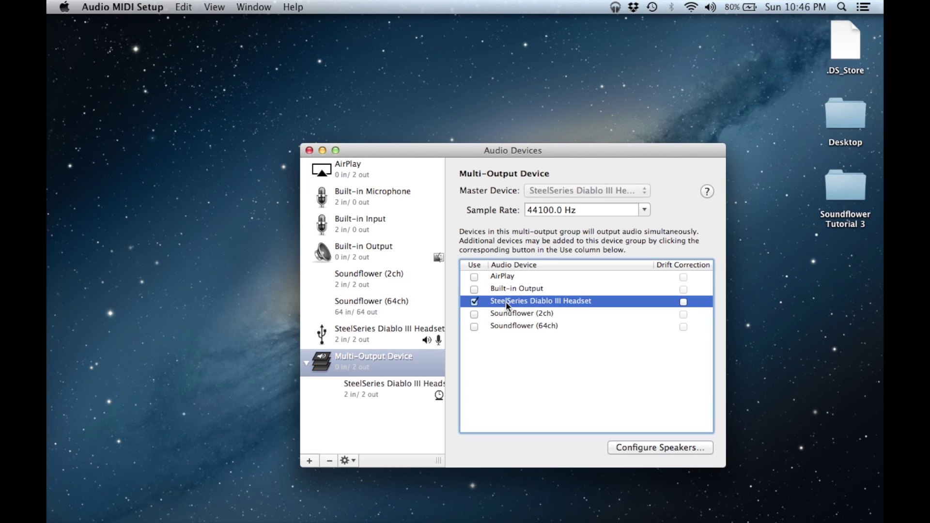
click(476, 302)
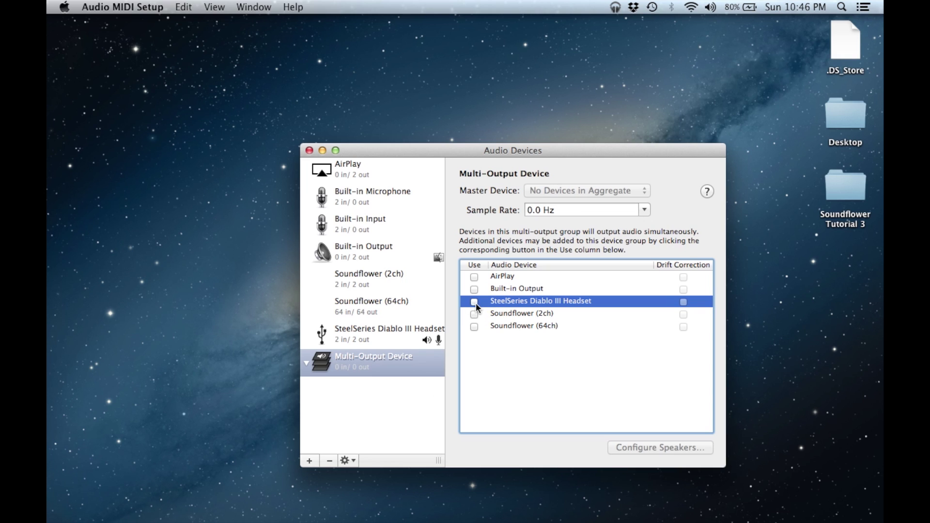
click(475, 301)
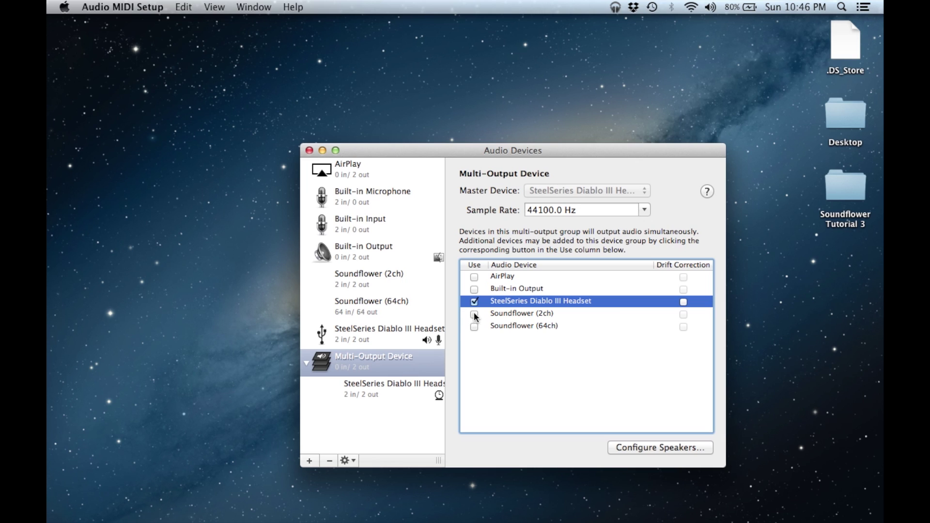
click(493, 320)
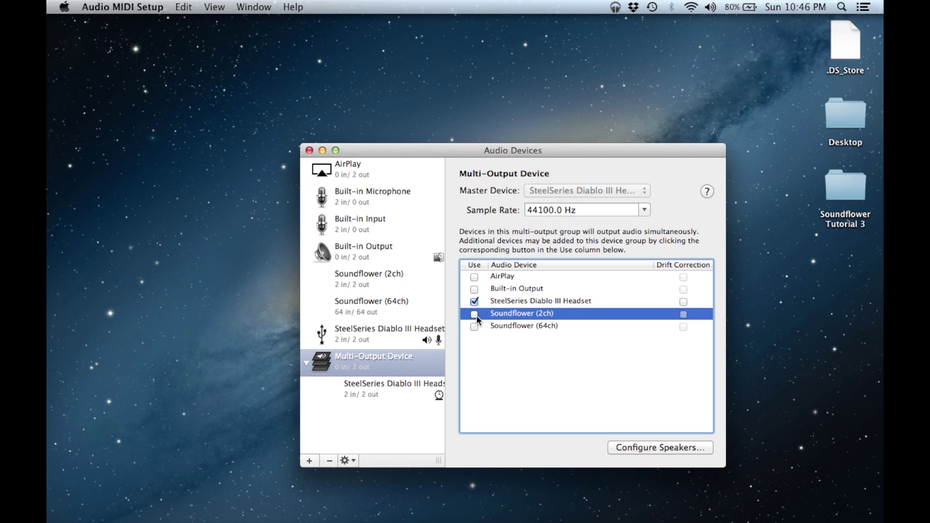
click(474, 314)
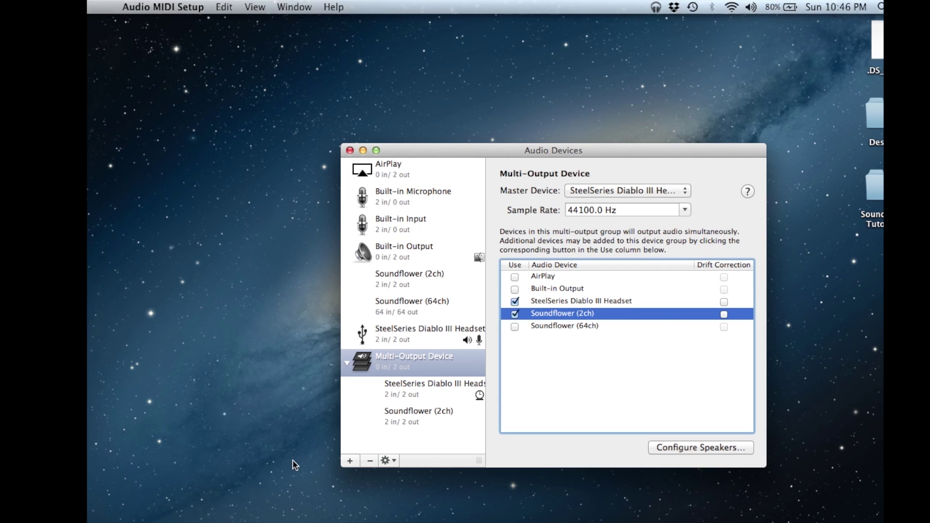
key(ctrl+Right)
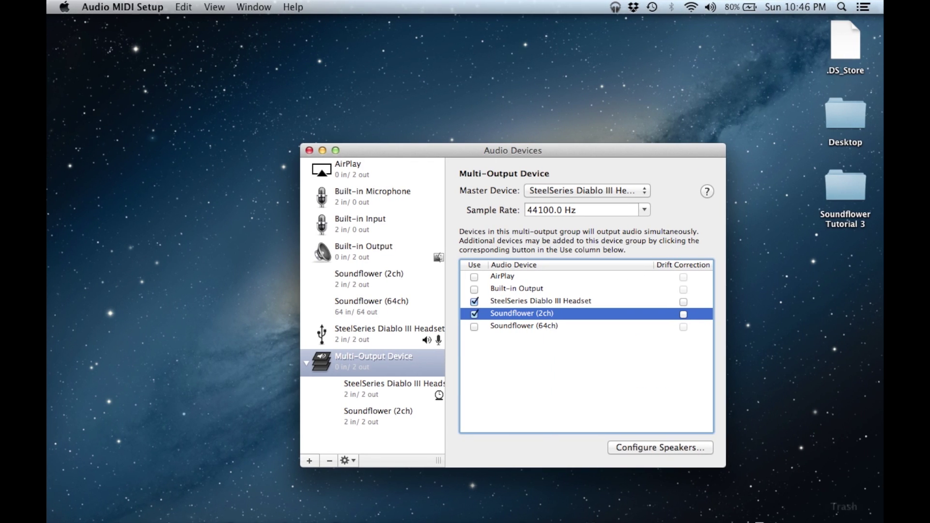
click(822, 508)
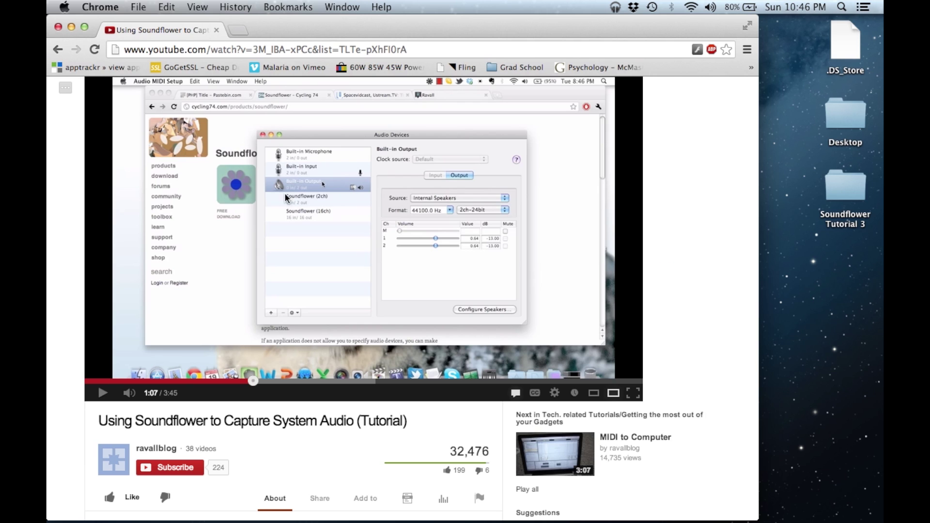
key(ctrl+Right)
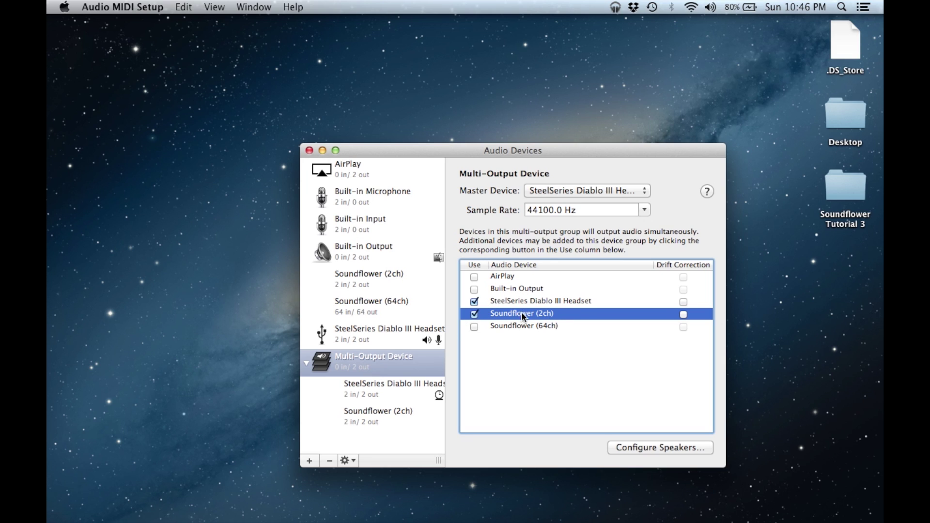
Step: Create an Aggregate Device from the SteelSeries Diablo III Headset and Soundflower (2ch)
click(310, 460)
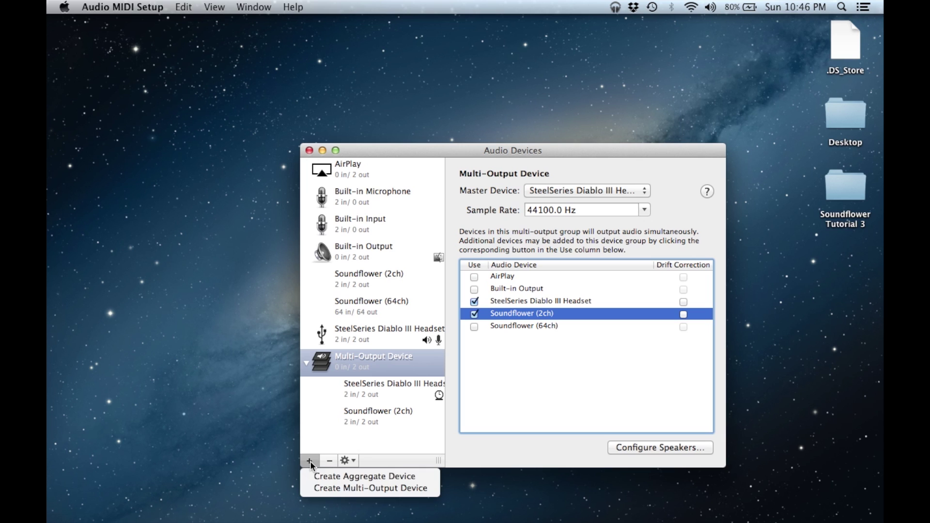
click(342, 476)
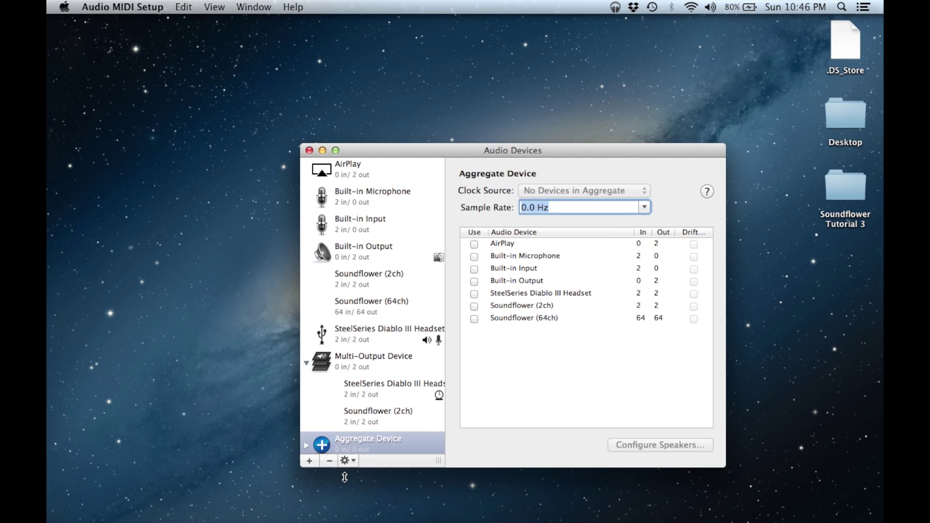
scroll(334, 442, down, 1)
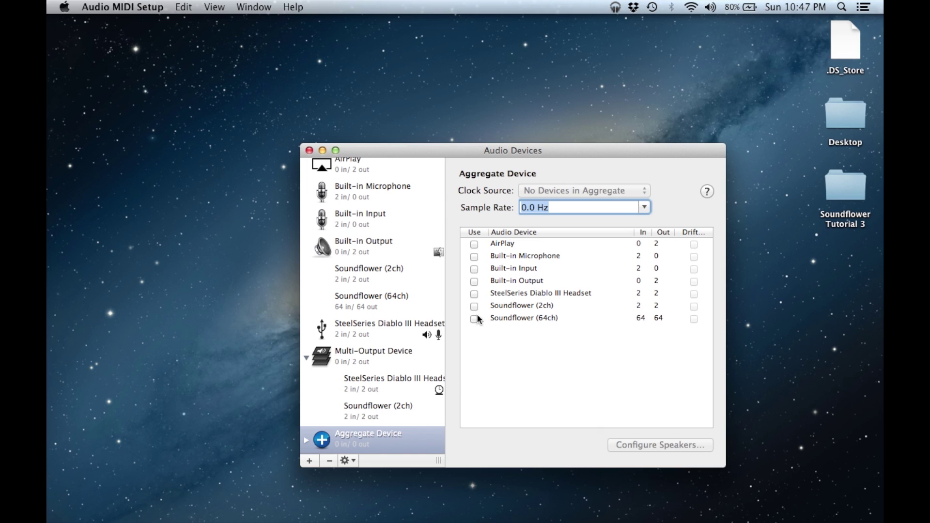
click(474, 294)
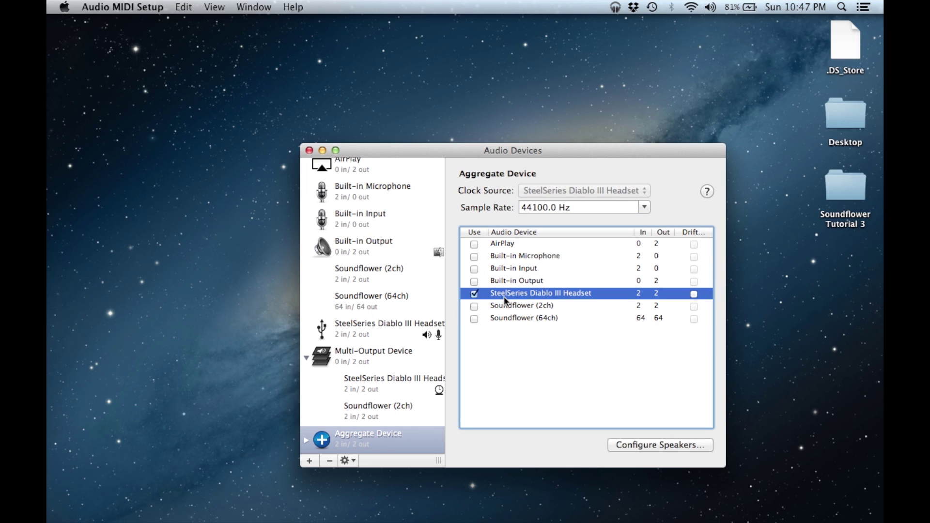
click(474, 306)
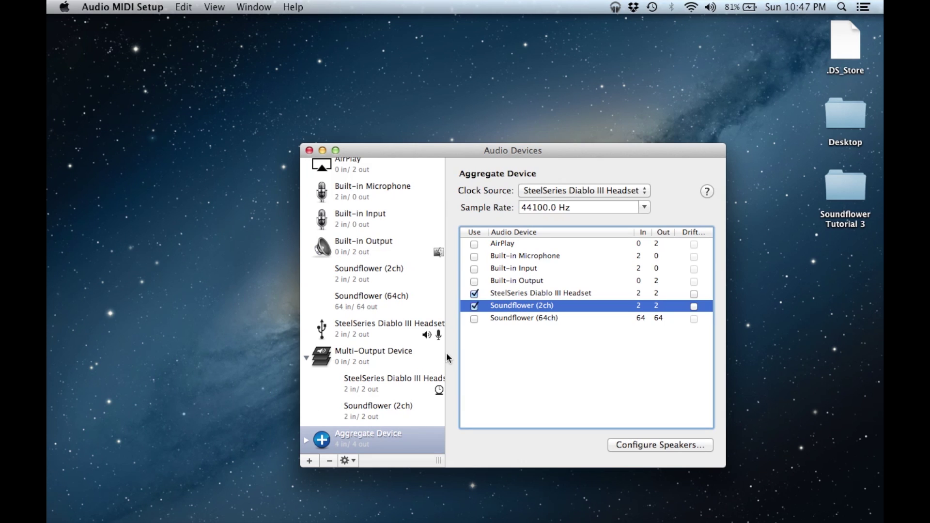
drag(446, 352, 464, 369)
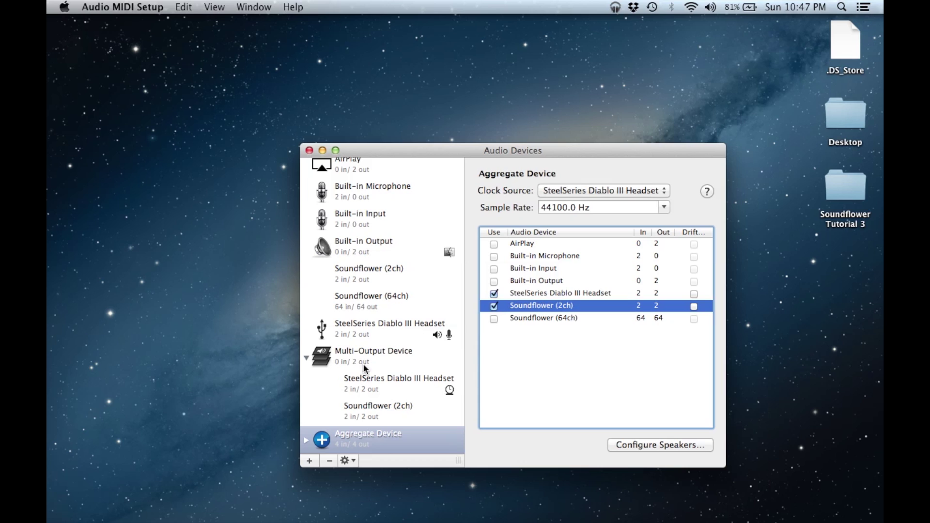
Step: Make the Multi-Output Device the system sound output
click(364, 367)
right_click(368, 364)
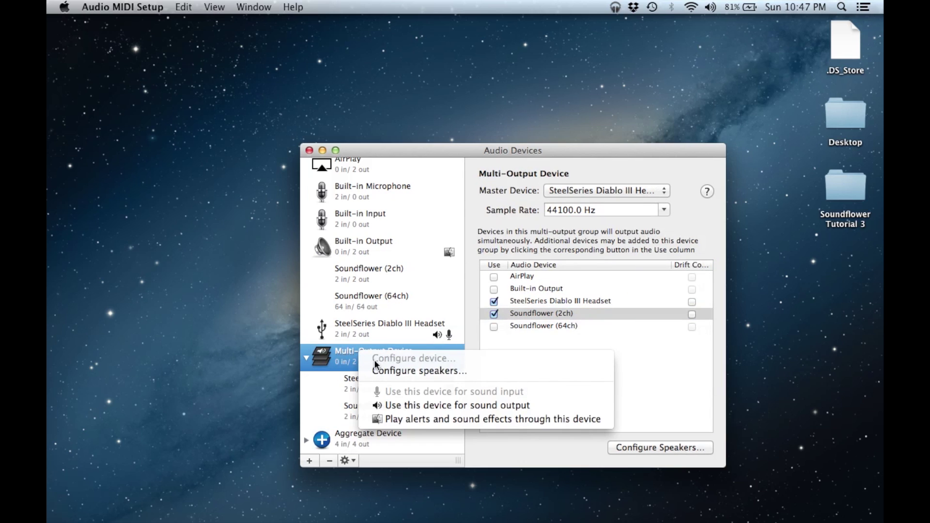
click(410, 405)
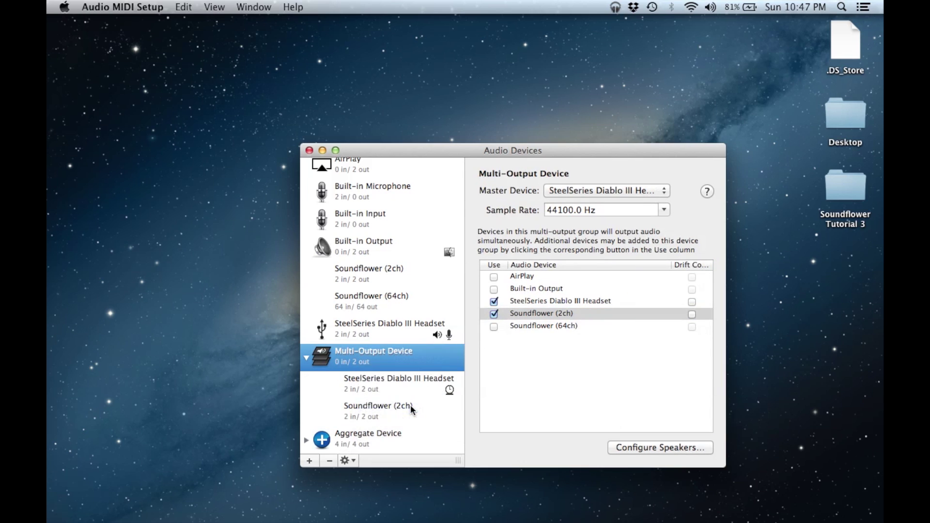
Step: Make the Aggregate Device the system sound input
click(374, 435)
right_click(329, 439)
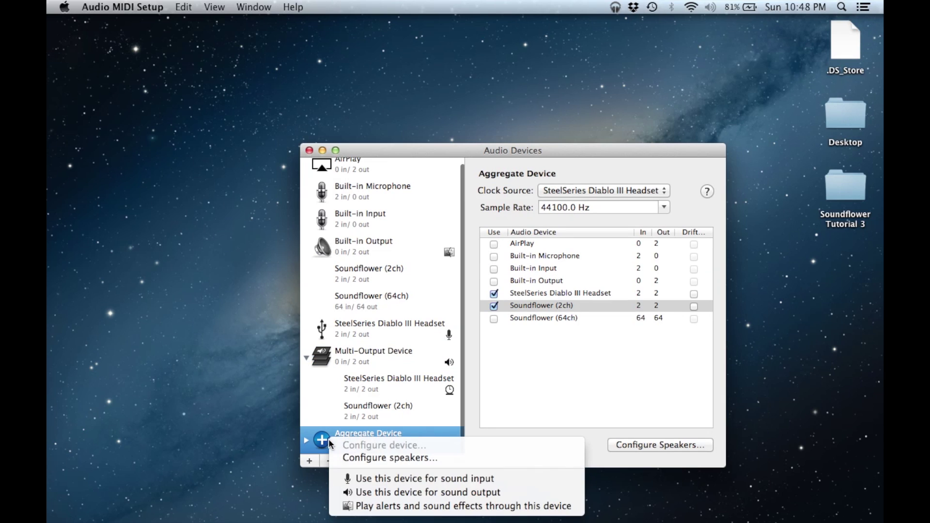
click(381, 478)
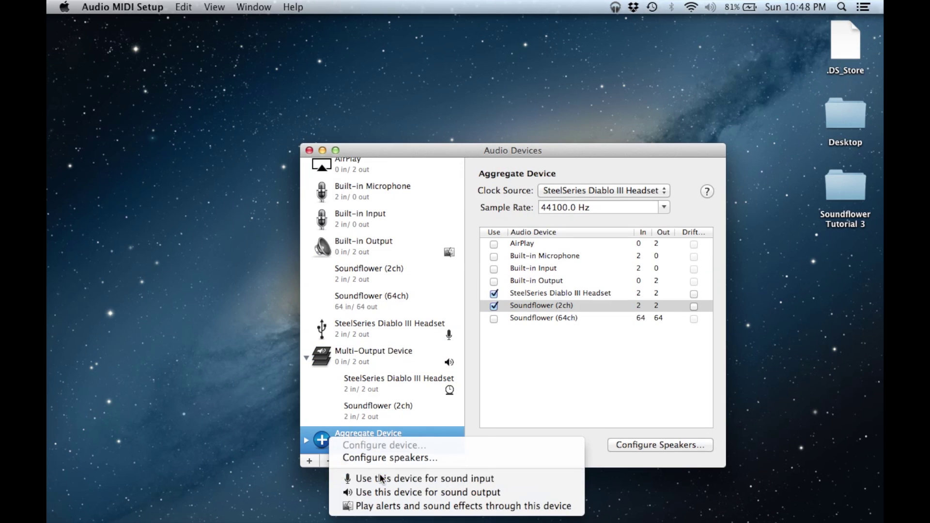
click(499, 397)
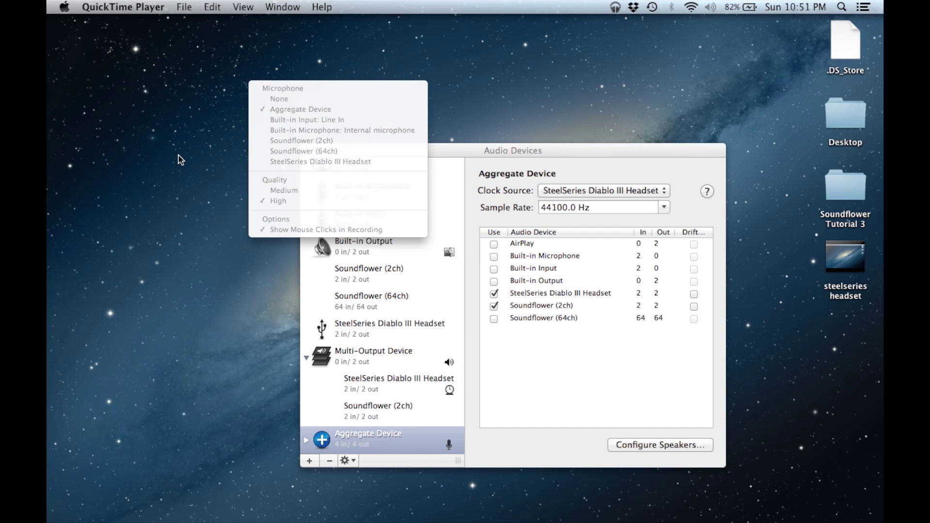
Step: Dismiss QuickTime's recording options and switch to the YouTube tutorial desktop
click(180, 159)
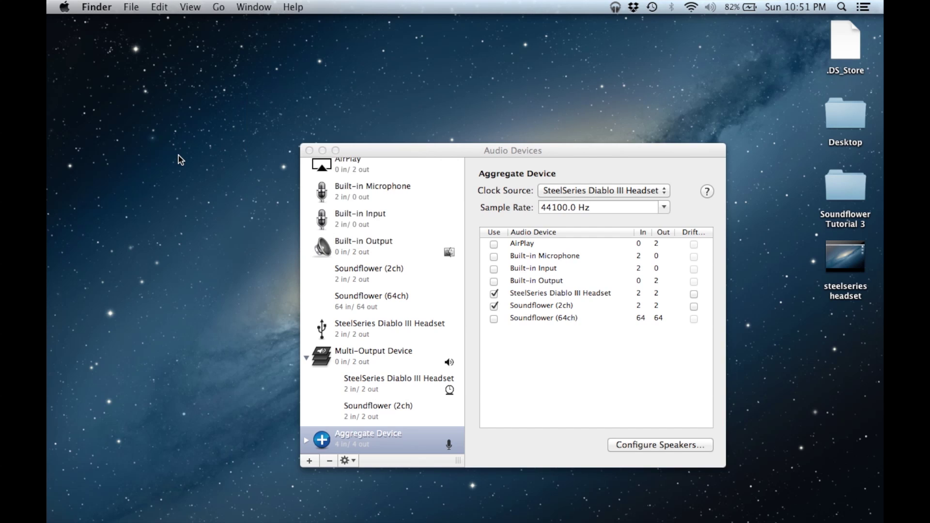
key(ctrl+Left)
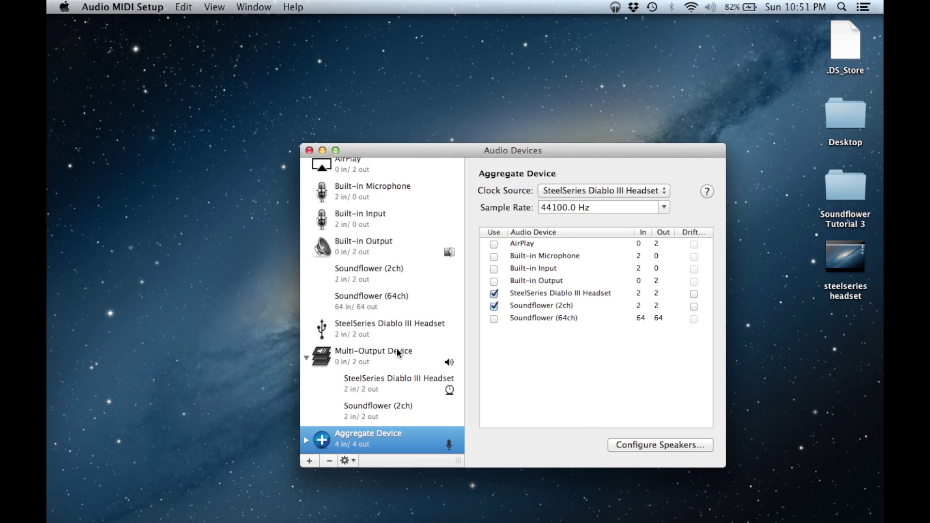
Step: Select the Multi-Output Device to view its settings
click(396, 349)
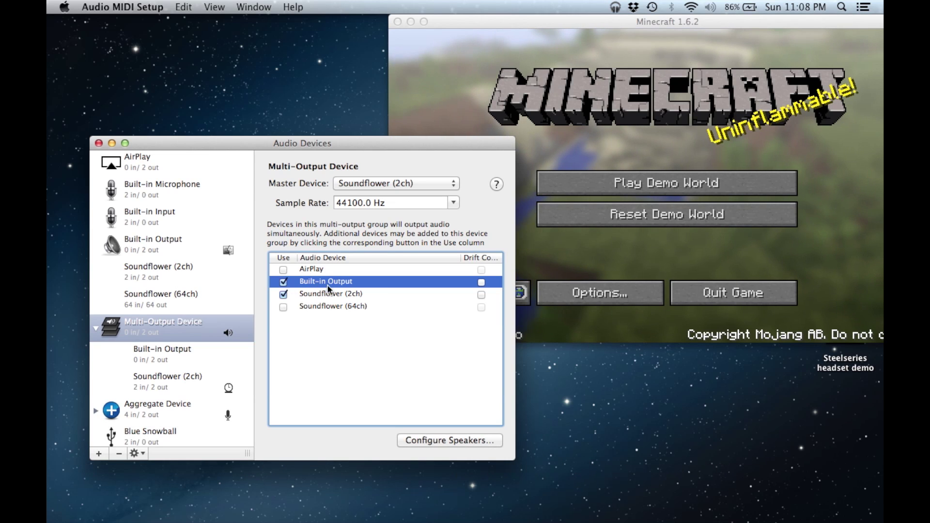
Step: Show the Aggregate Device's settings, combining Blue Snowball and Soundflower (2ch)
click(145, 408)
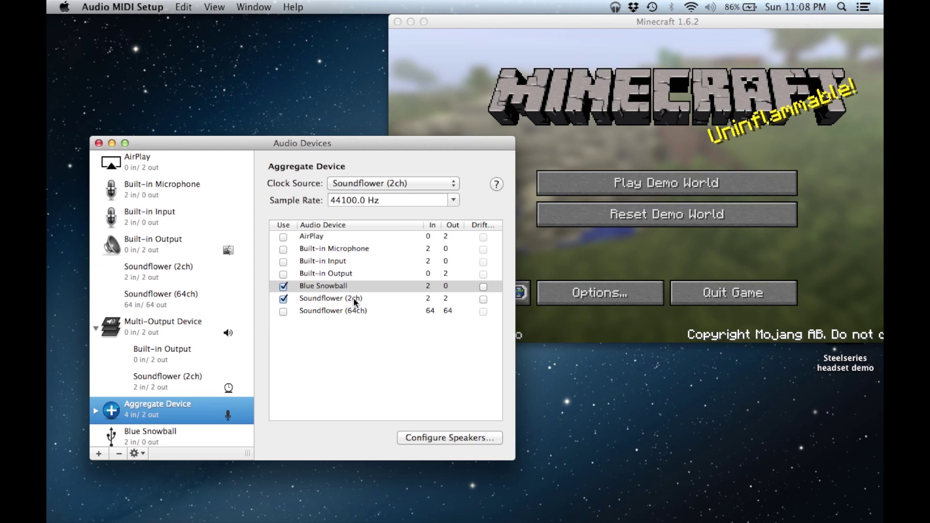
click(131, 323)
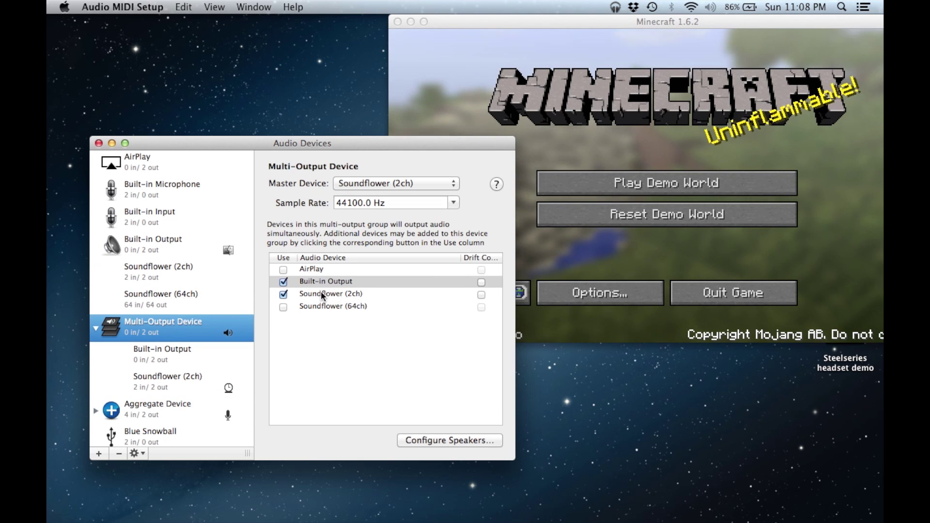
click(181, 399)
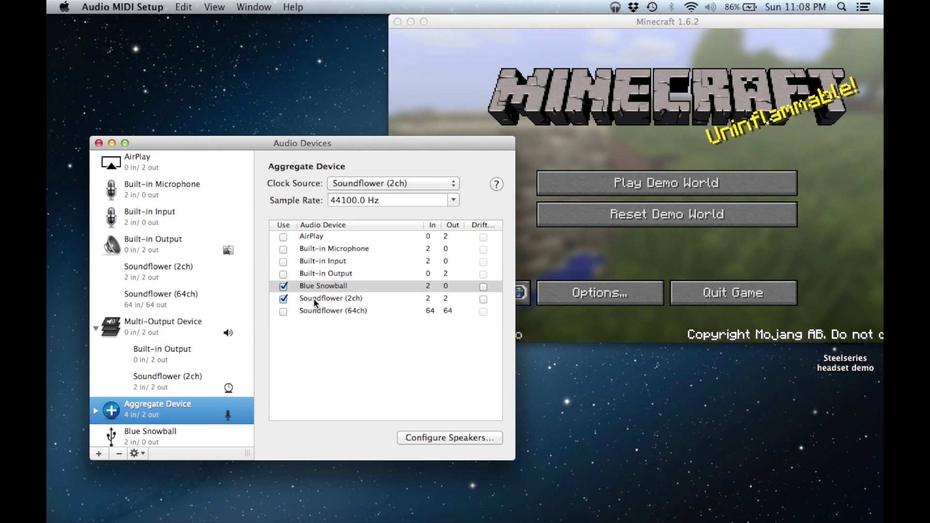
Step: Bring Minecraft to the front and open its Options screen
click(555, 113)
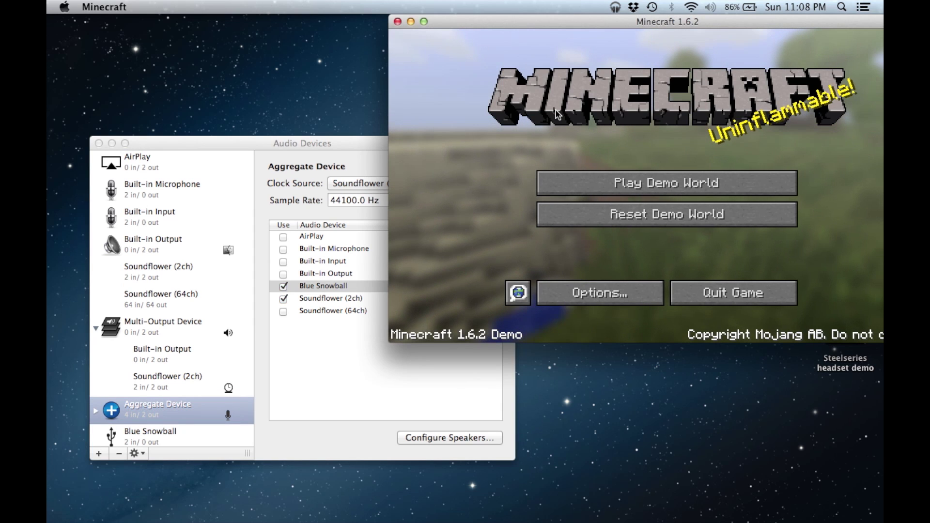
click(573, 299)
click(603, 302)
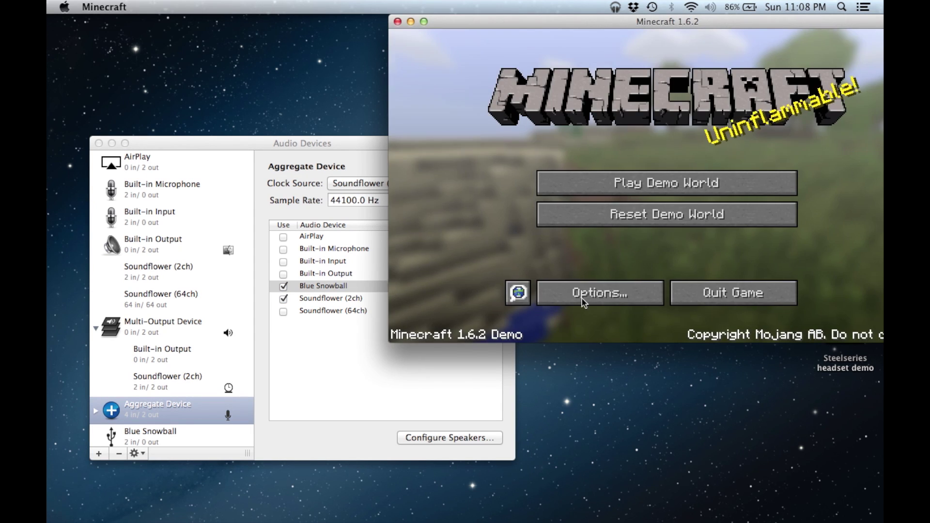
click(579, 295)
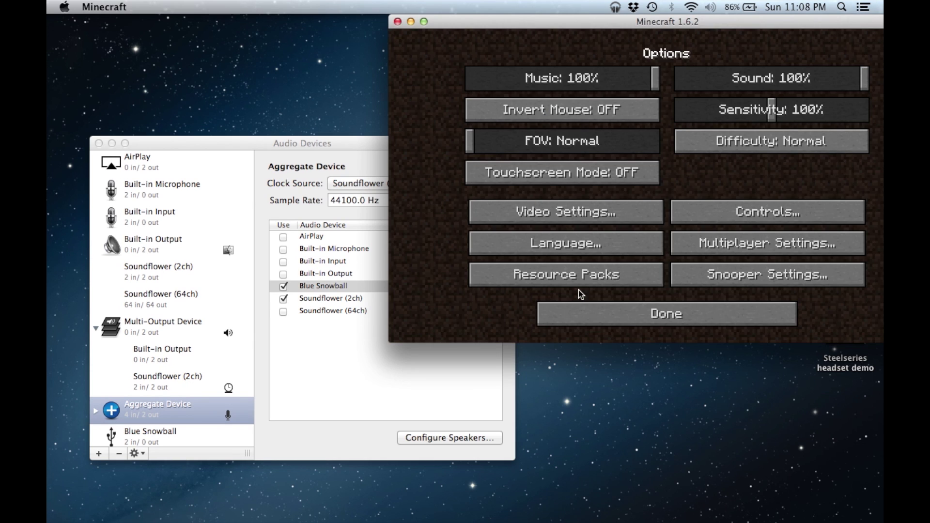
click(611, 314)
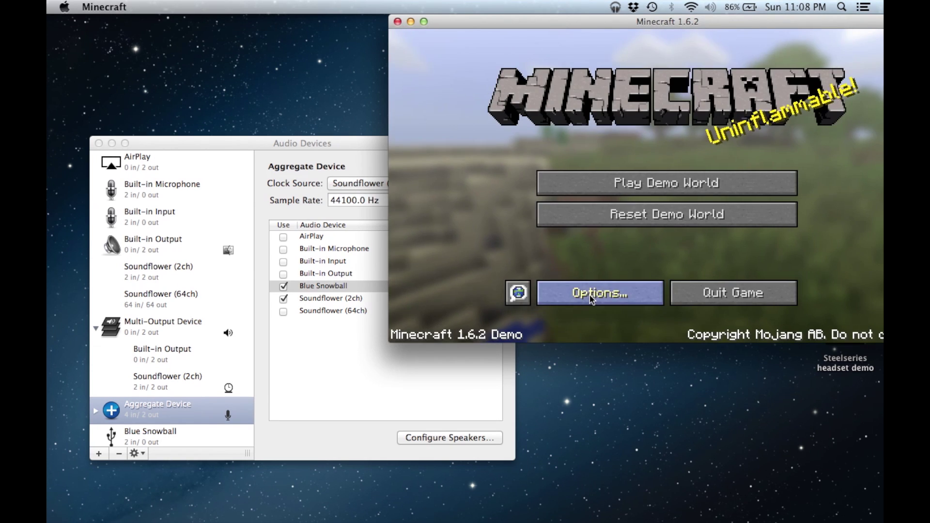
click(590, 299)
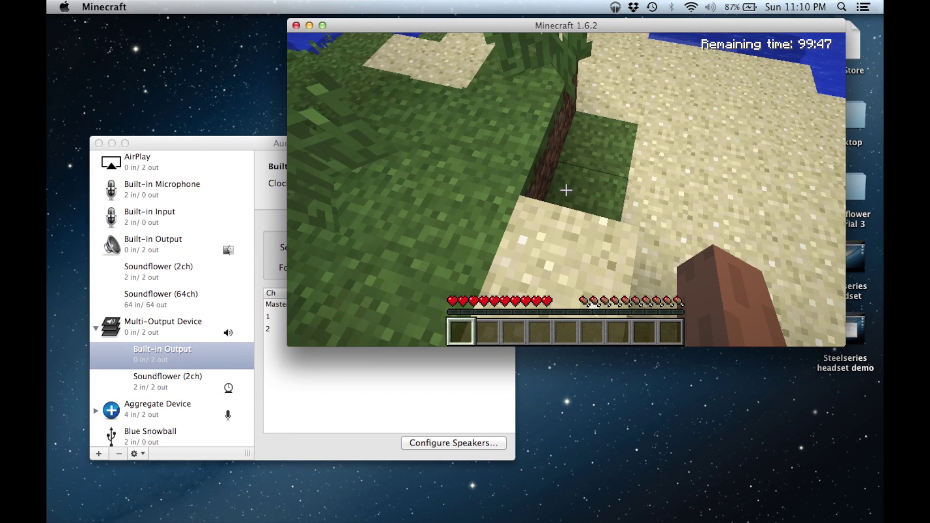
Step: Break the sand block ahead, then dig down through the grass and dirt blocks beneath it
click(566, 190)
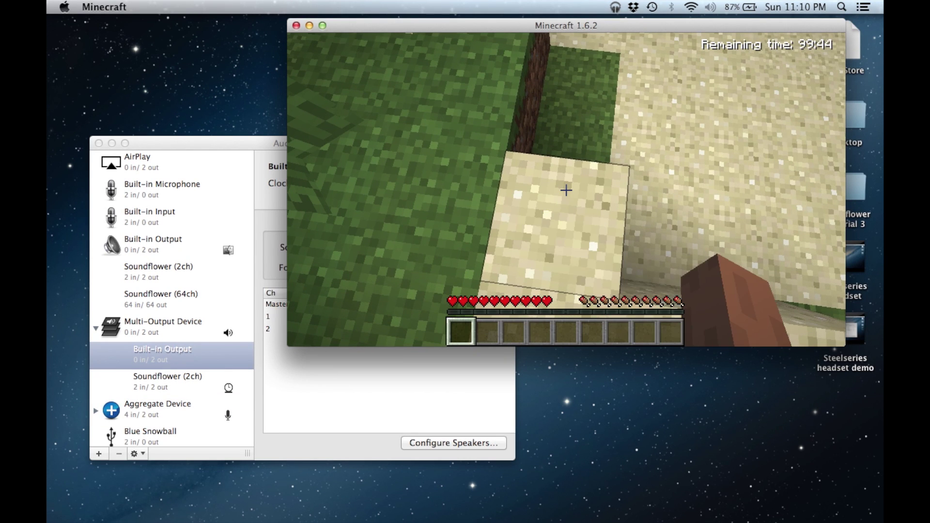
drag(565, 189, 566, 190)
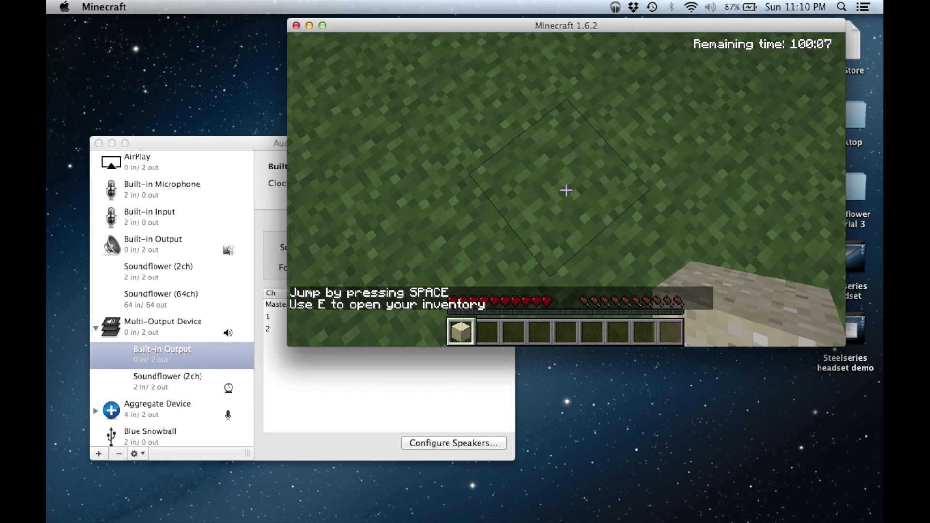
drag(566, 189, 566, 190)
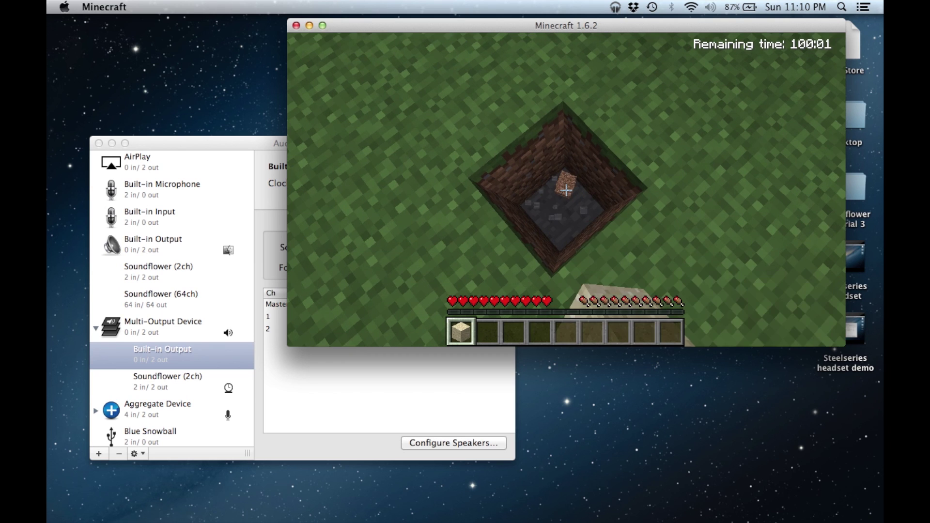
mouse_move(565, 190)
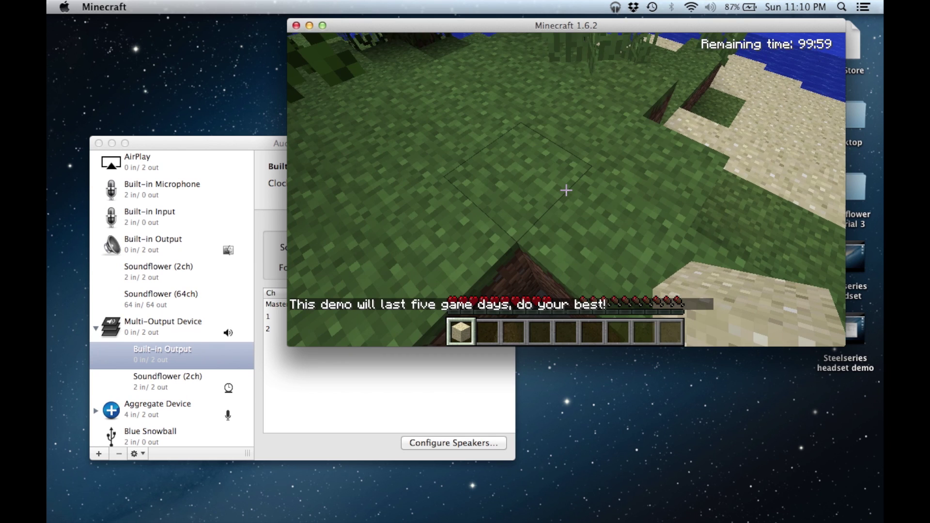
drag(566, 190, 566, 190)
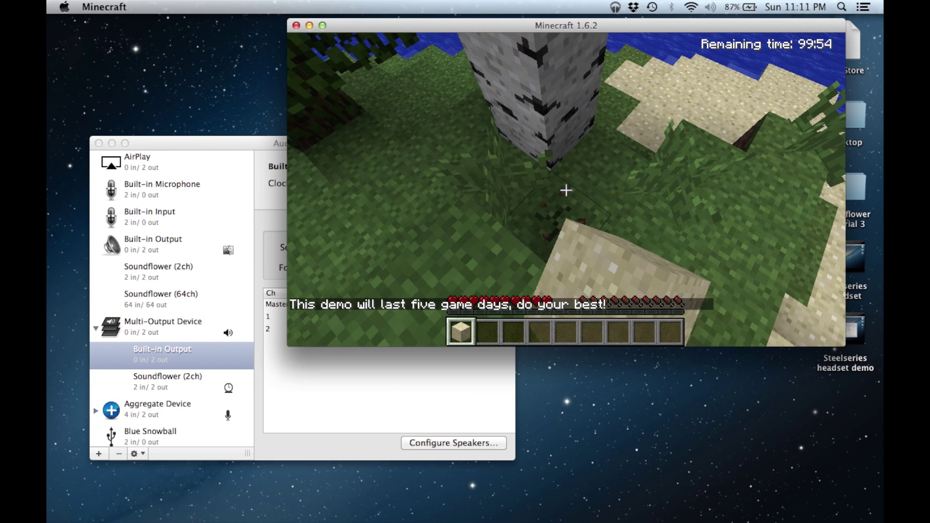
mouse_move(566, 190)
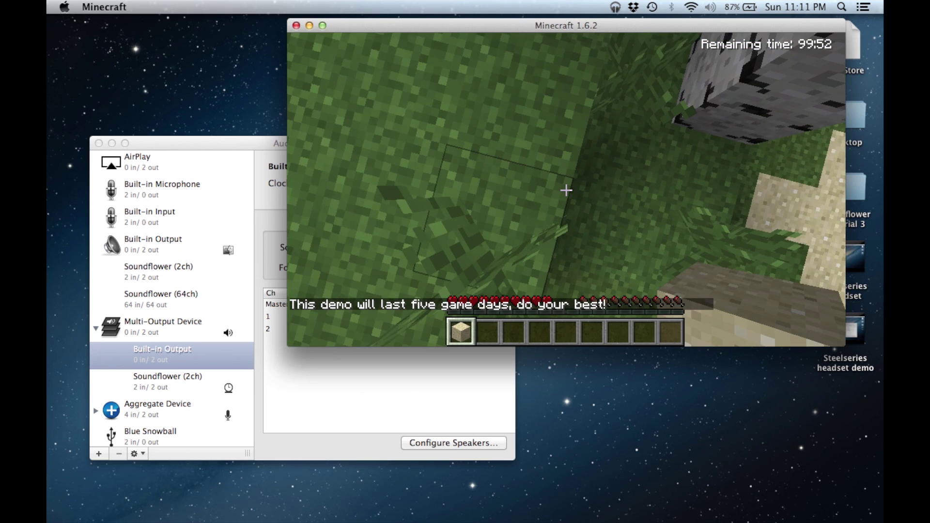
drag(566, 190, 566, 190)
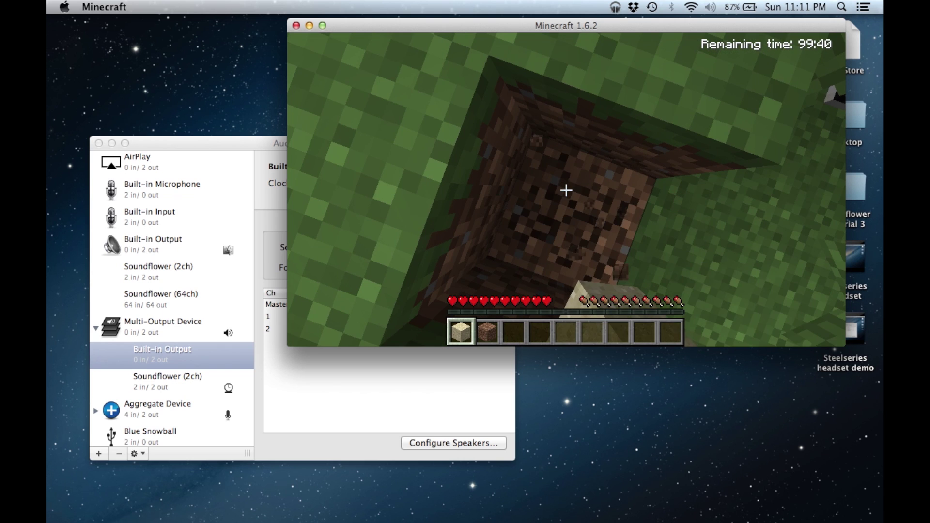
drag(565, 190, 566, 190)
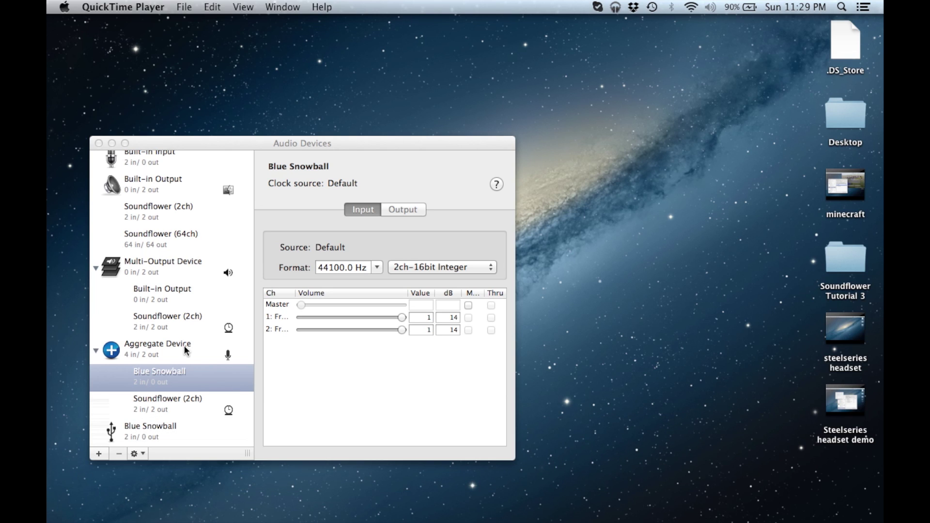
Step: Review the Blue Snowball, Multi-Output Device and Built-in Output settings, finishing on Aggregate Device
click(132, 350)
click(154, 354)
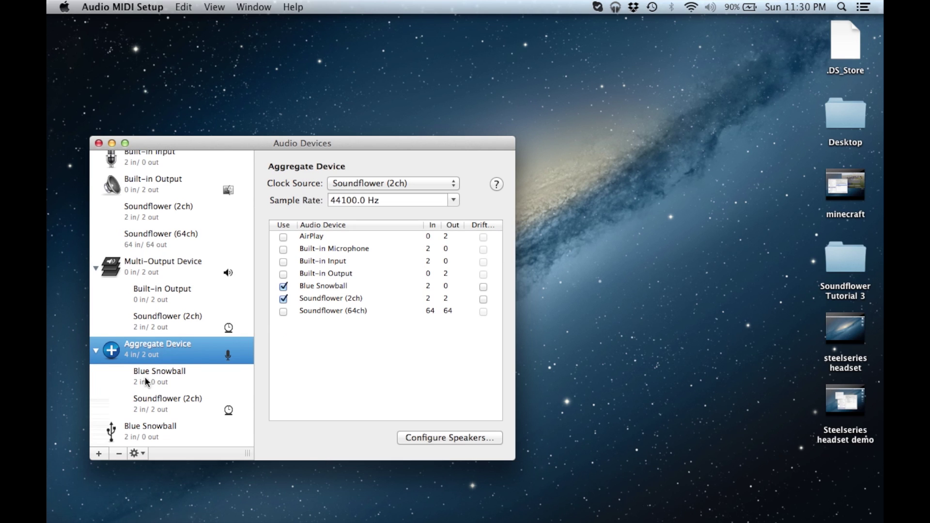
click(159, 382)
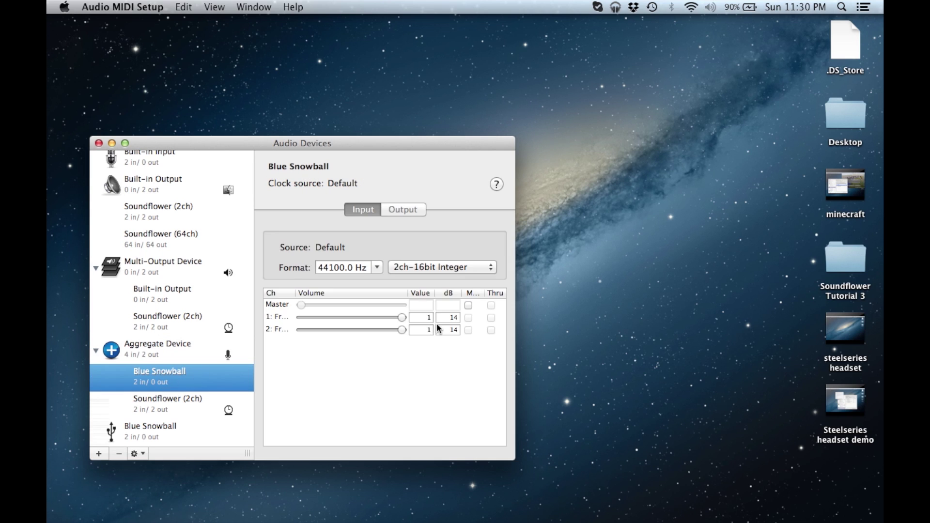
click(162, 402)
click(169, 271)
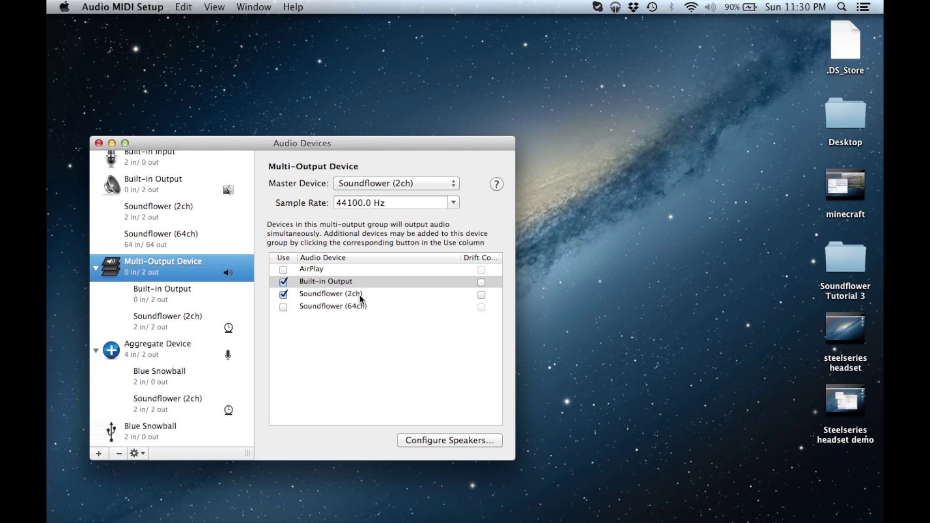
click(161, 299)
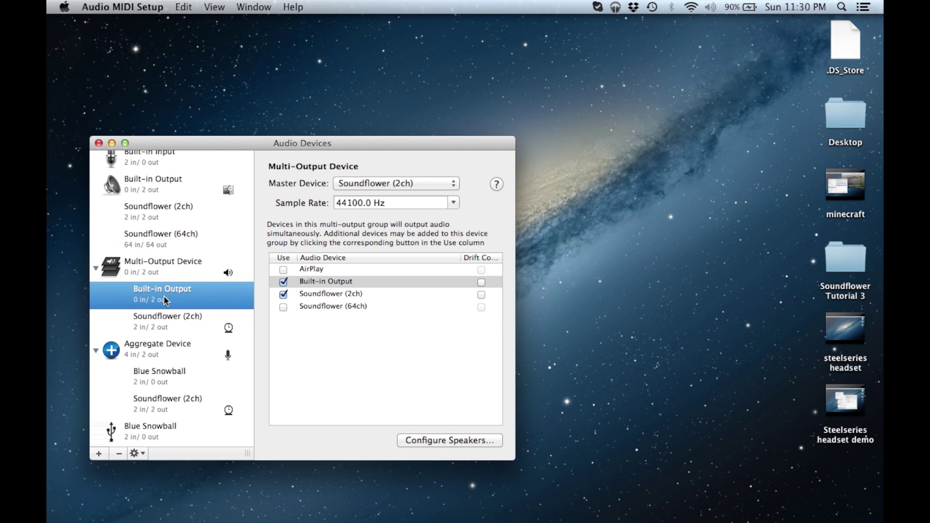
click(166, 358)
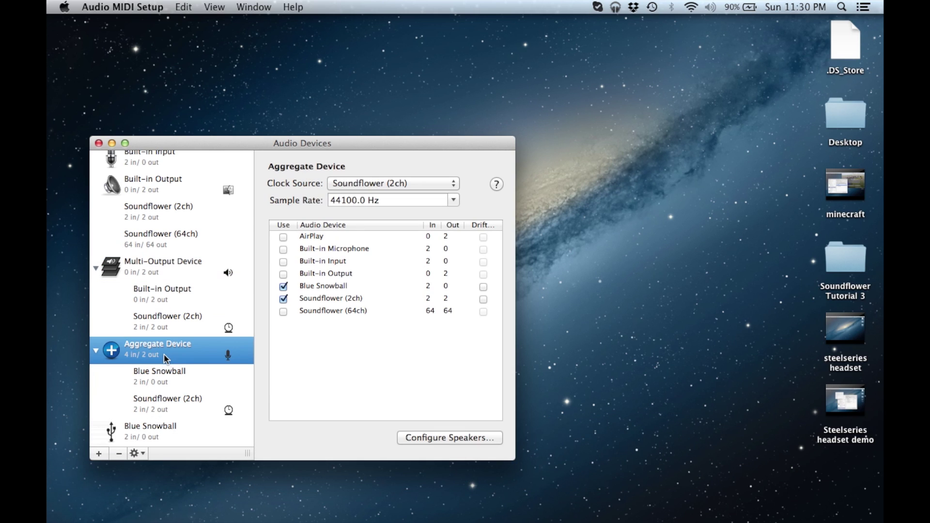
Step: Open Skype's Preferences on the Audio/Video tab and position the window in view
mouse_move(460, 511)
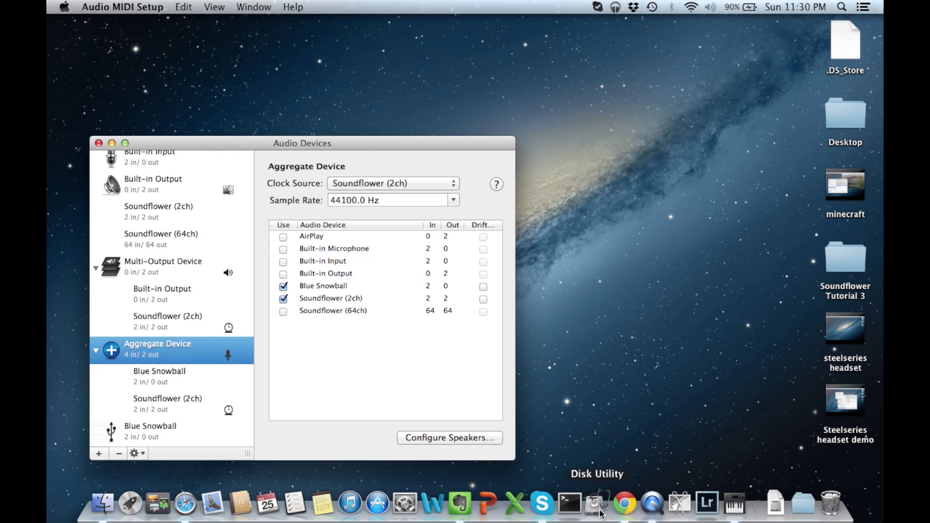
click(543, 506)
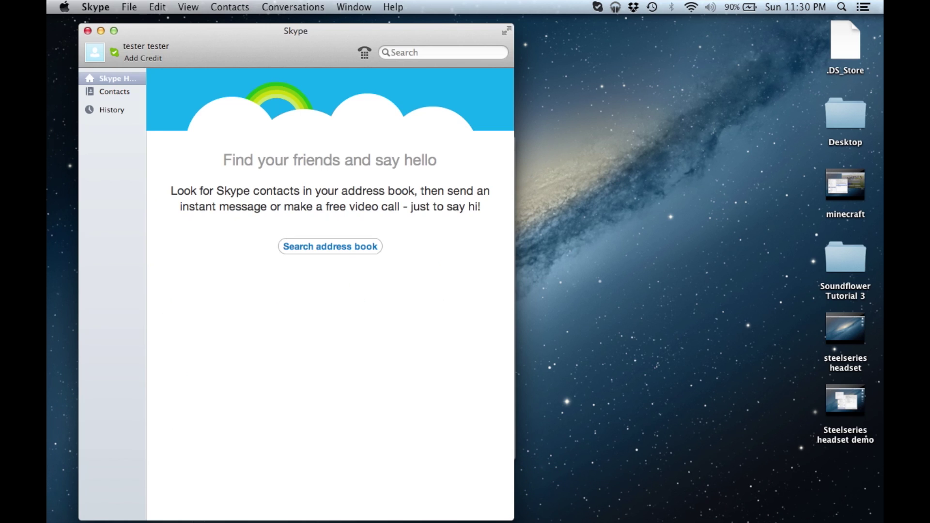
click(188, 6)
mouse_move(109, 6)
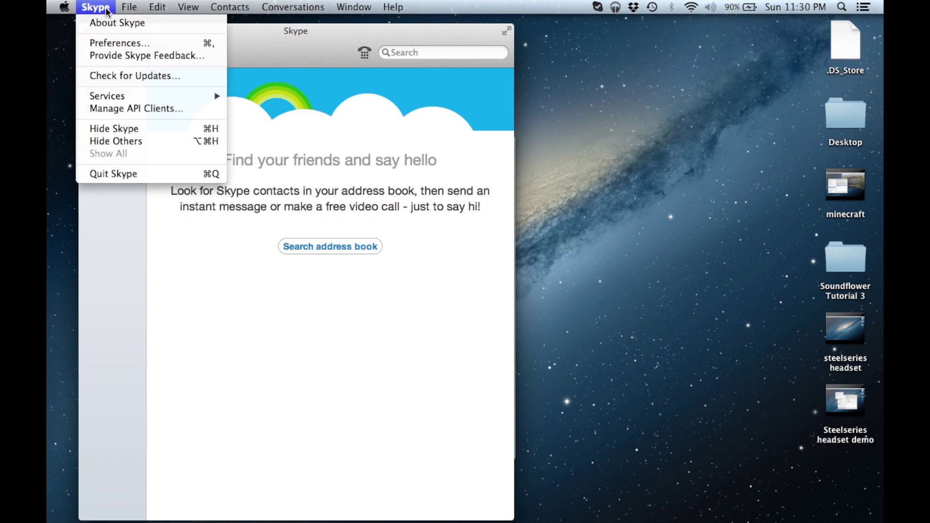
click(110, 44)
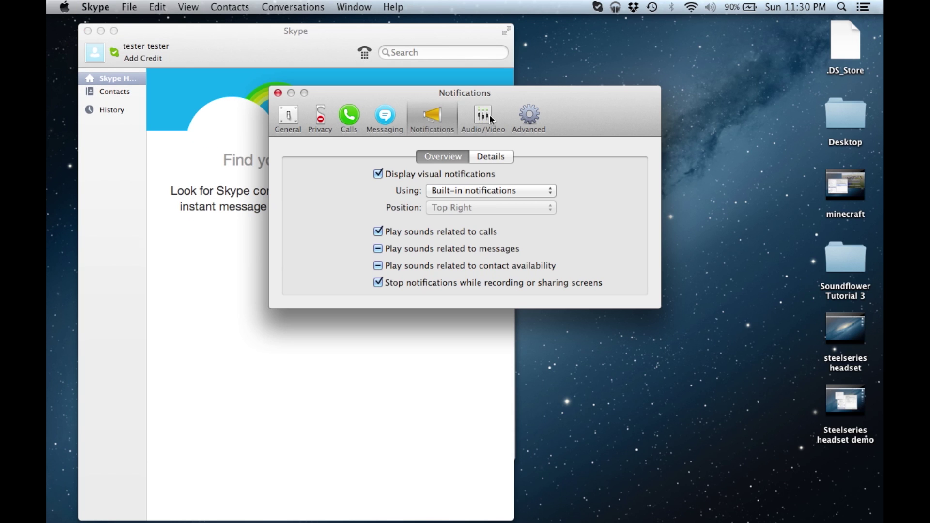
drag(515, 97, 516, 355)
click(486, 375)
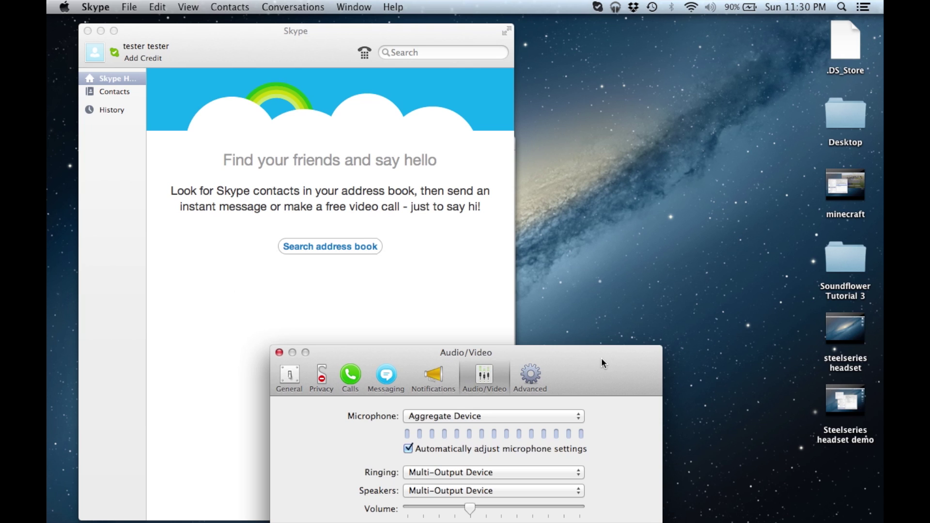
drag(600, 359, 601, 309)
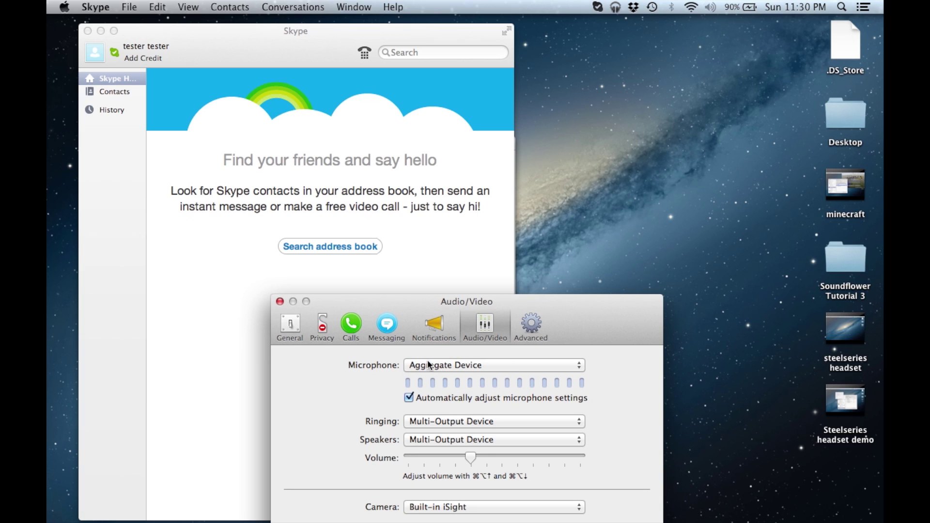
Step: Confirm Aggregate Device as Skype's microphone, cross-checking the devices in Audio MIDI Setup
click(445, 366)
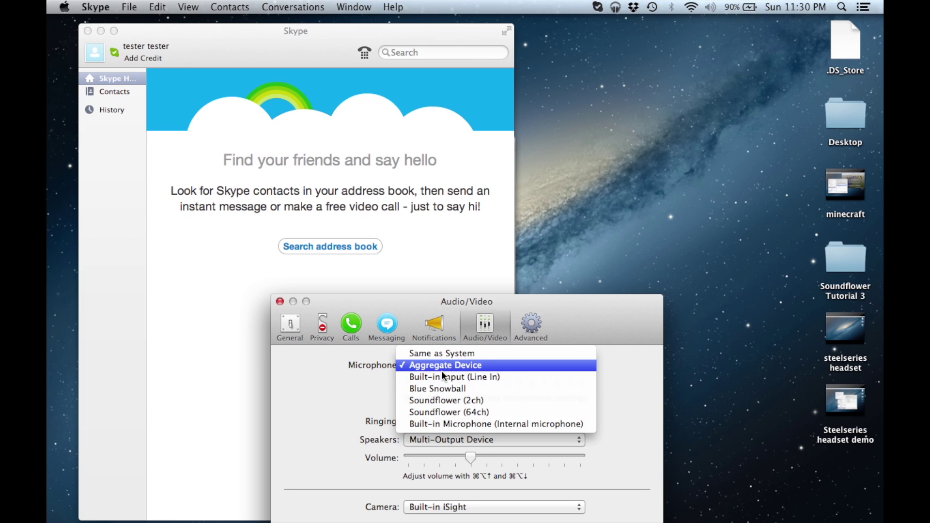
click(461, 368)
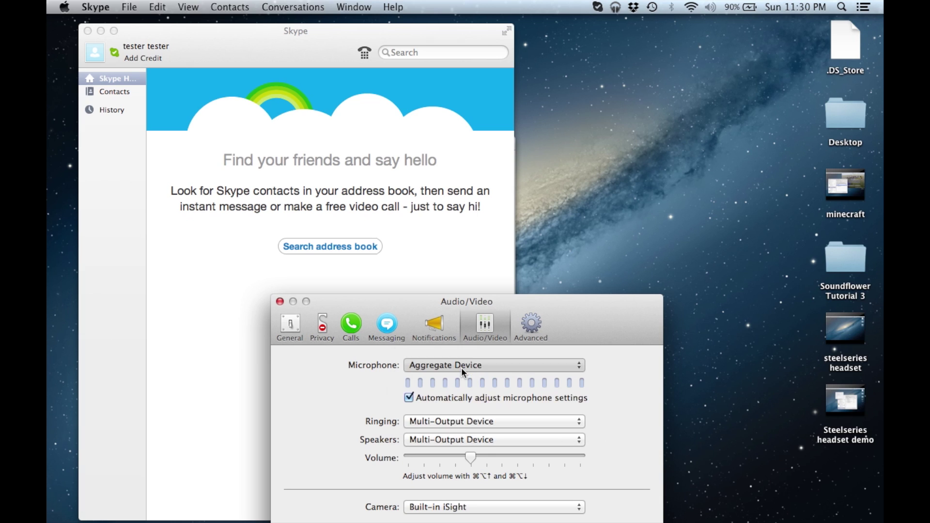
mouse_move(569, 517)
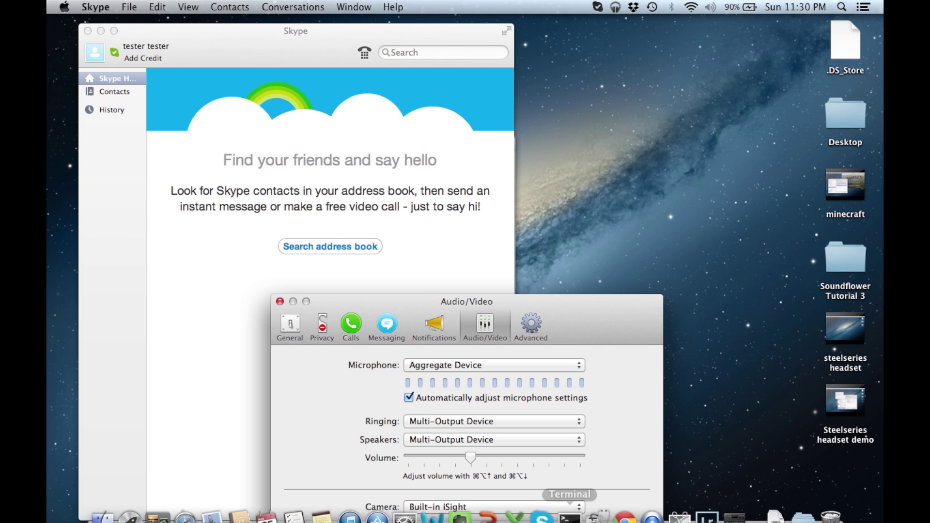
click(731, 506)
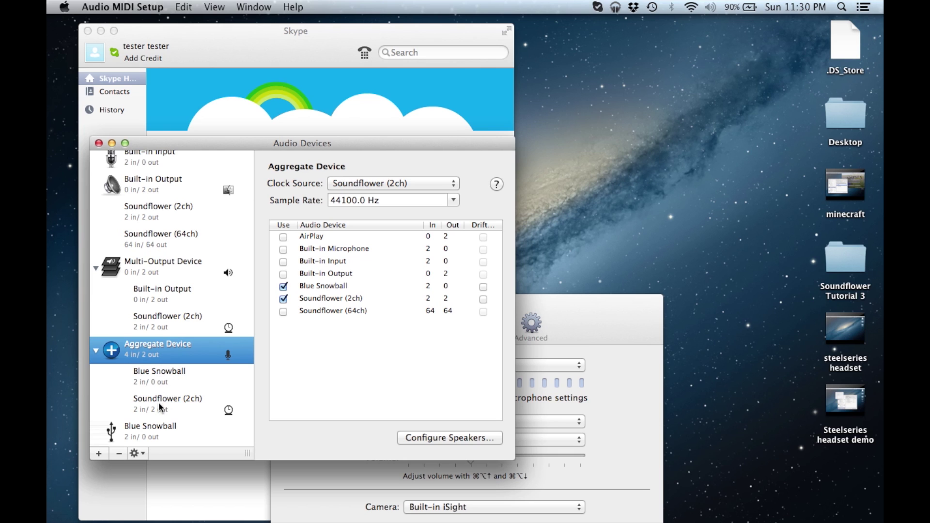
click(546, 368)
click(546, 368)
click(560, 364)
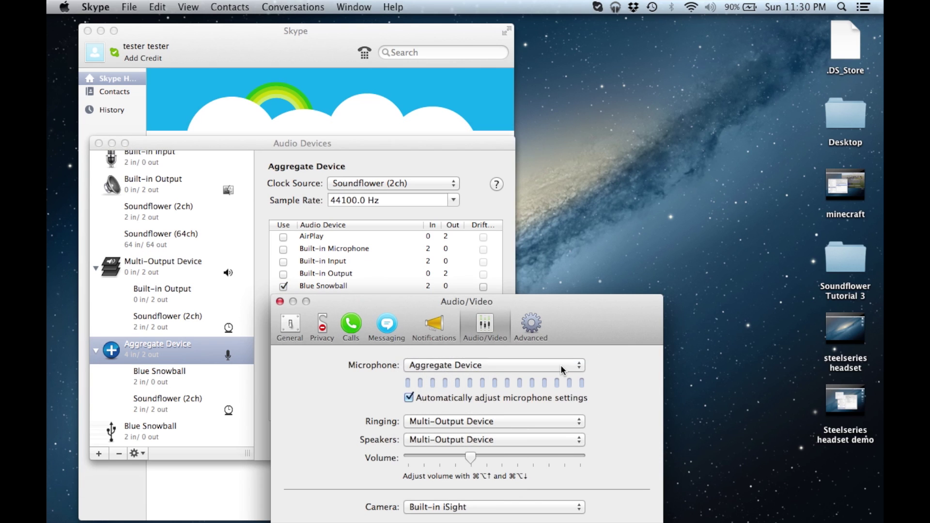
click(560, 365)
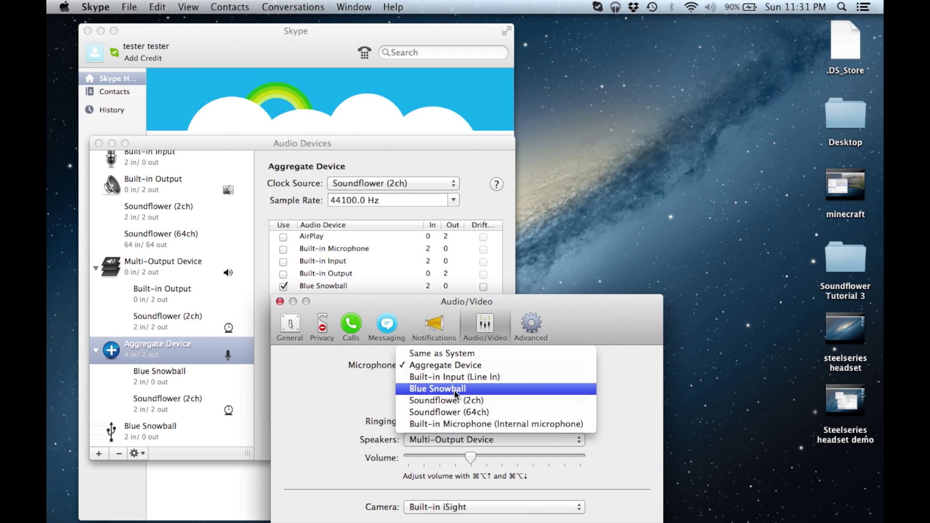
Step: Keep Aggregate Device as the microphone and answer the incoming Skype call
click(329, 385)
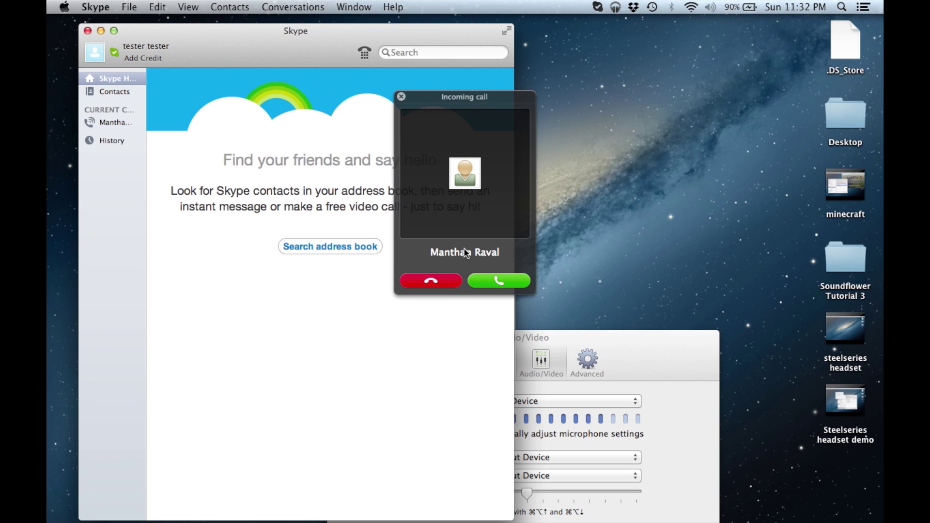
click(509, 283)
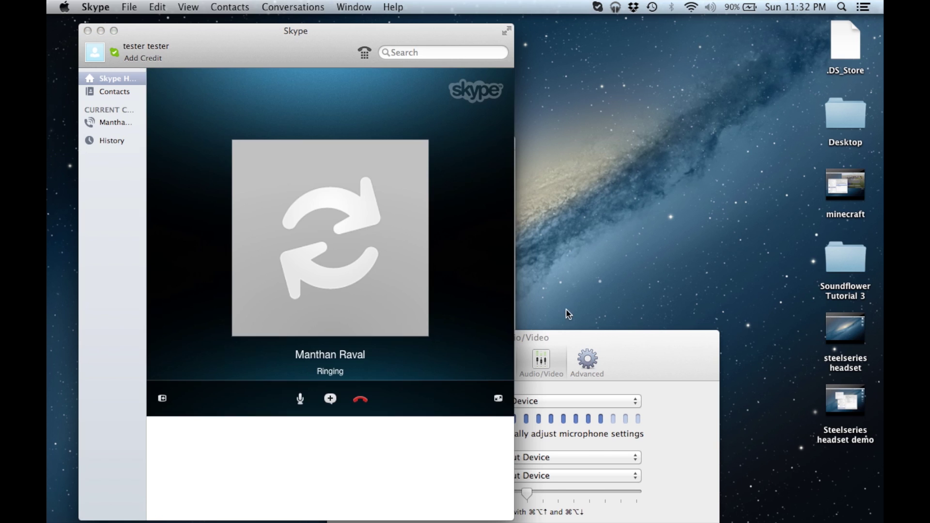
Step: Tick the Master mute checkbox for the Blue Snowball input in Audio MIDI Setup
drag(595, 342, 626, 326)
mouse_move(405, 519)
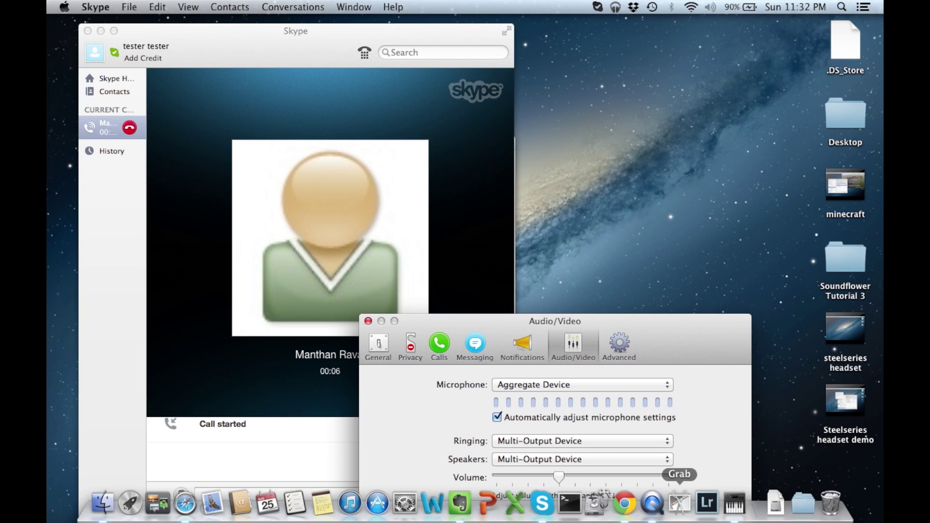
click(735, 504)
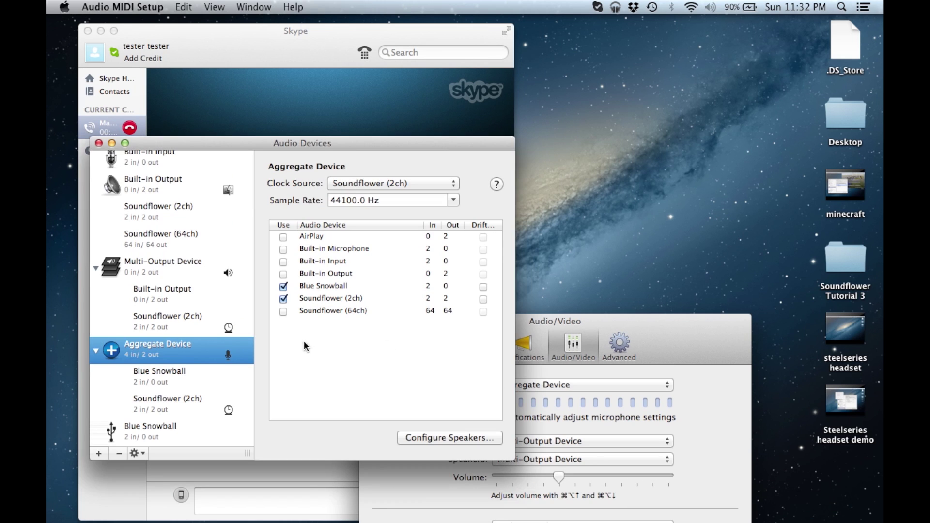
click(188, 385)
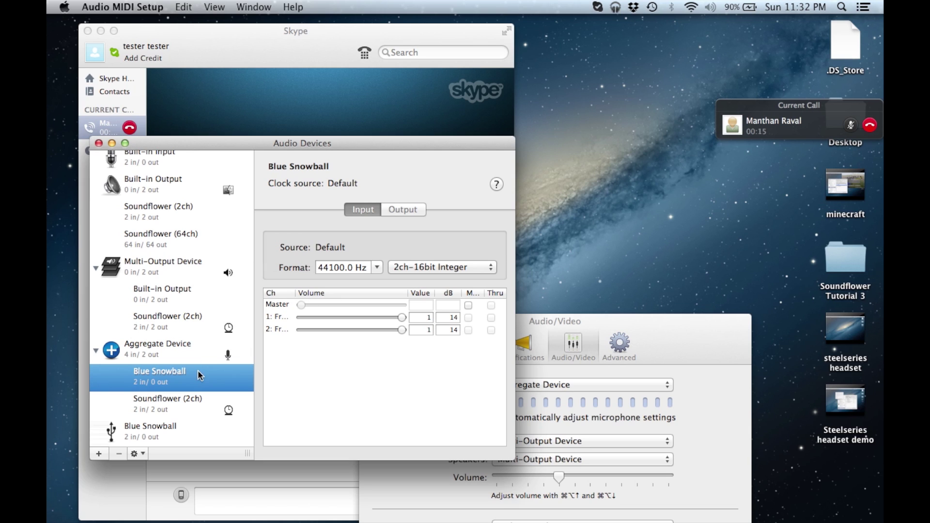
click(468, 305)
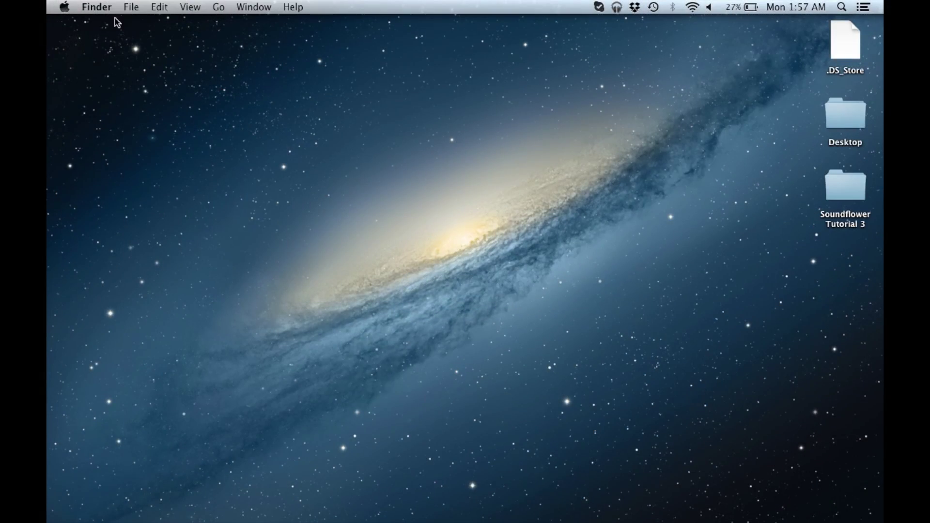
Step: Open Uninstall Soundflower.scpt from Applications > Soundflower in AppleScript Editor
click(159, 6)
mouse_move(218, 7)
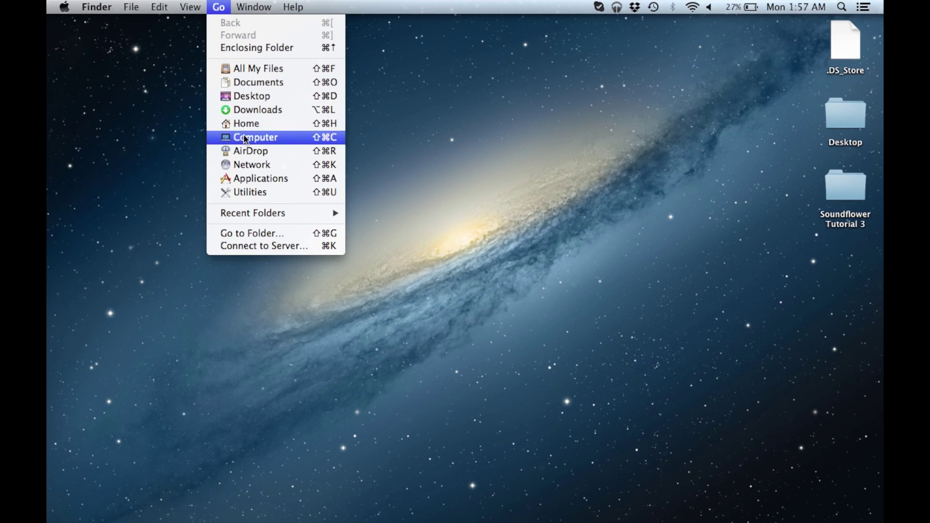
click(241, 179)
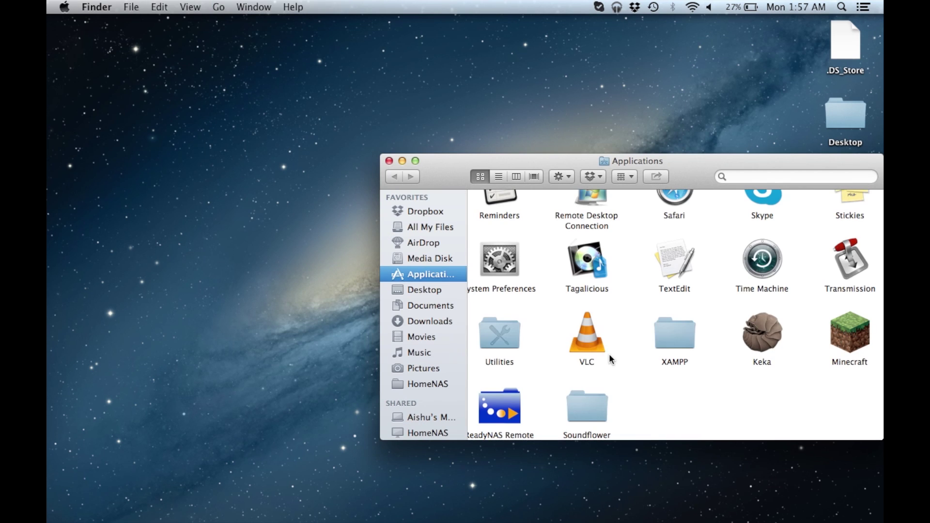
double_click(587, 407)
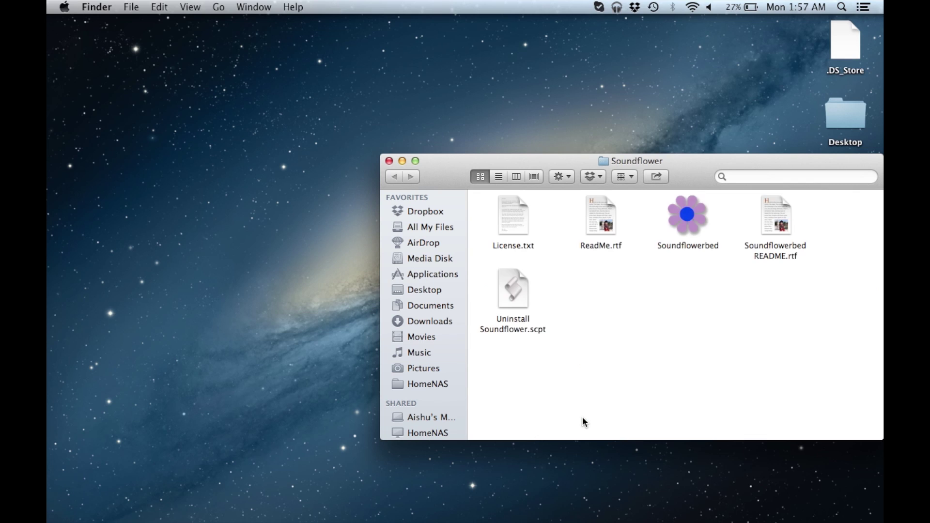
double_click(510, 288)
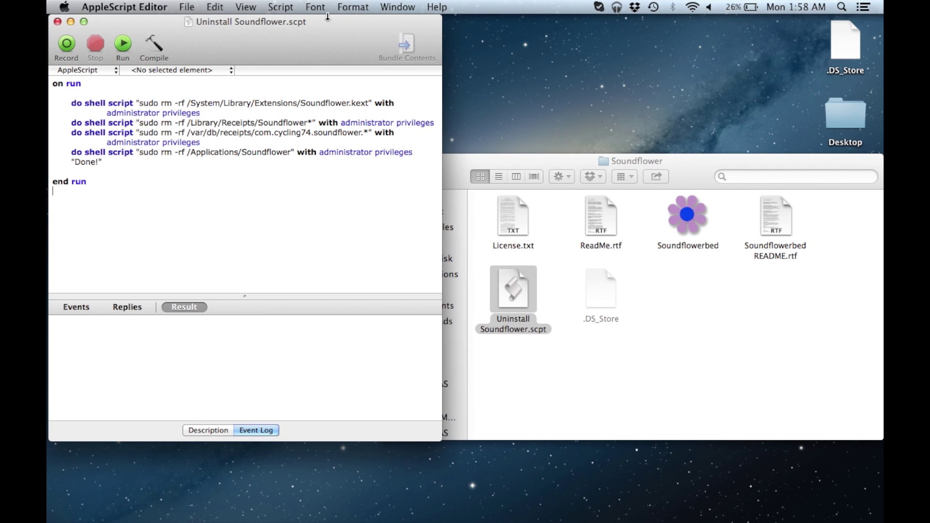
Step: Run the Uninstall Soundflower script, authorising it with the administrator password
drag(327, 17, 591, 72)
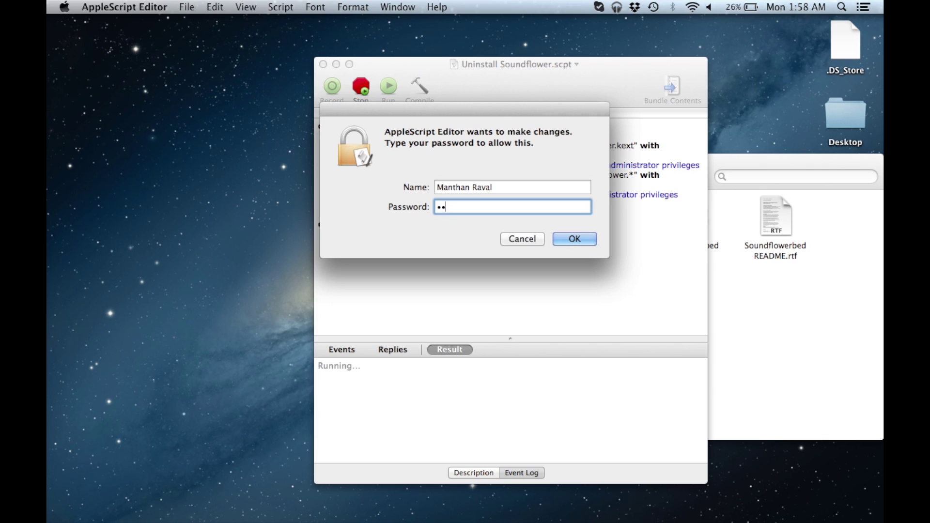
key(Return)
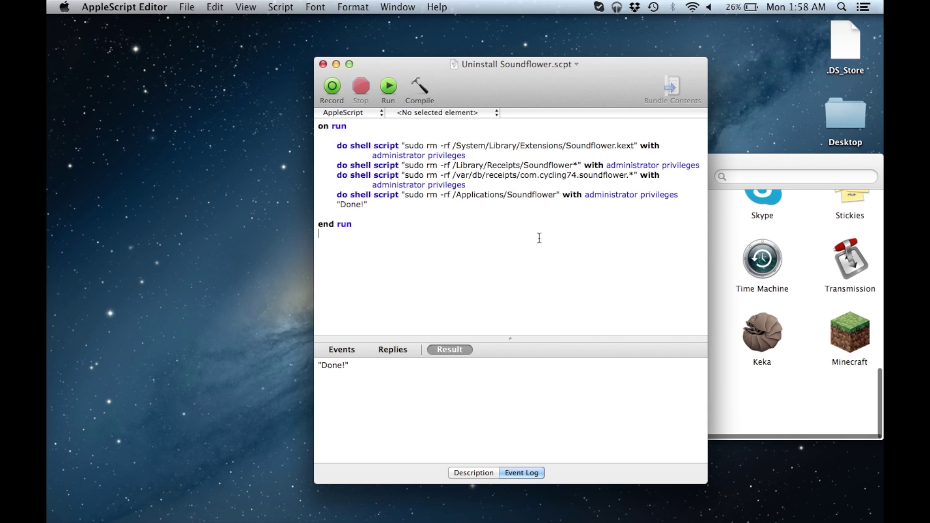
Step: Close the uninstall script window and bring Finder's Applications folder to the front
click(322, 64)
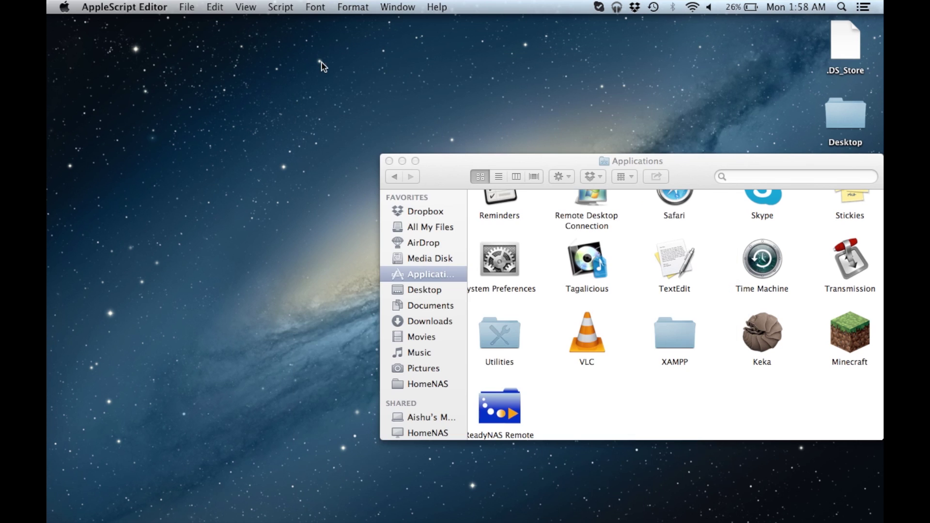
click(592, 394)
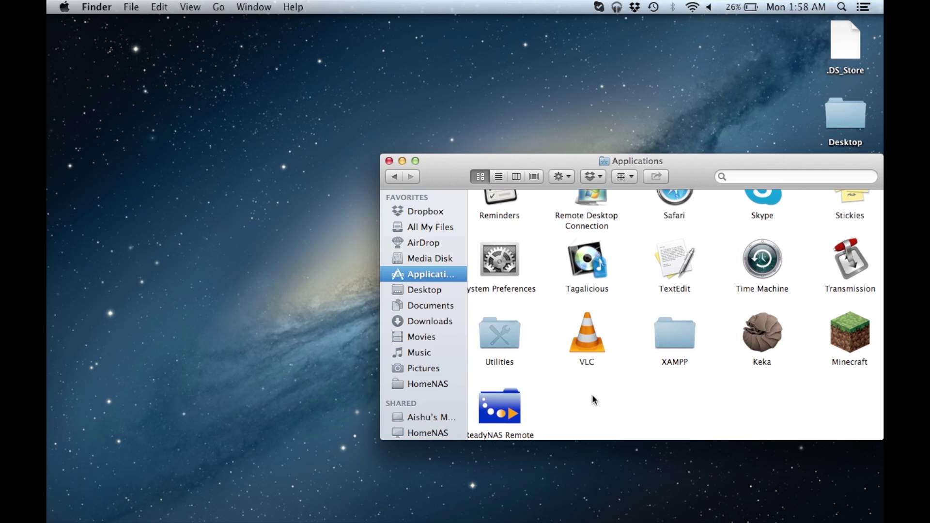